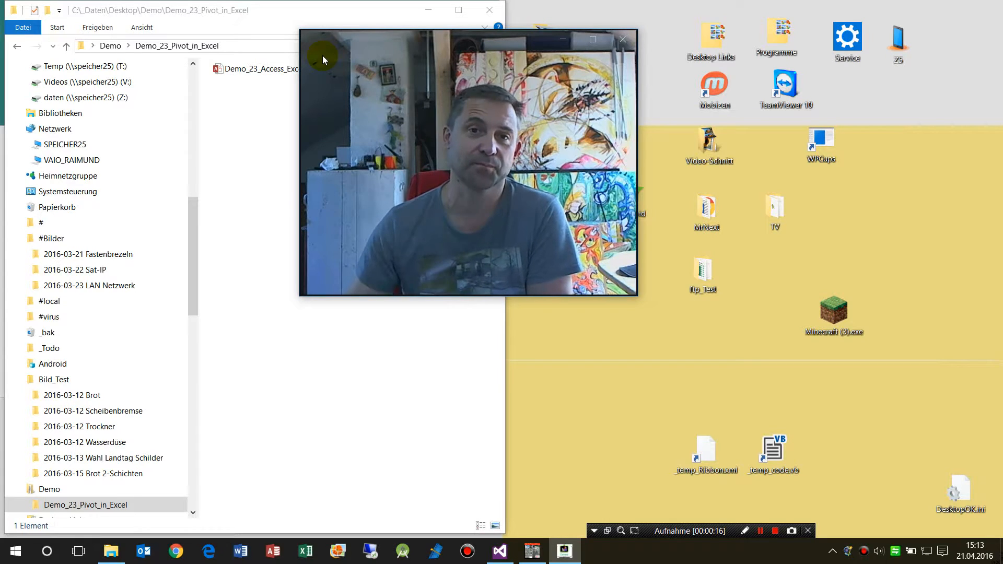
- Open the Demo_23_Access_Excel_Pivot.accdb database from the Demo_23_Pivot_in_Excel folder and enable its blocked content
{"action": "left_click_drag", "start_coordinate": [362, 39], "coordinate": [460, 15]}
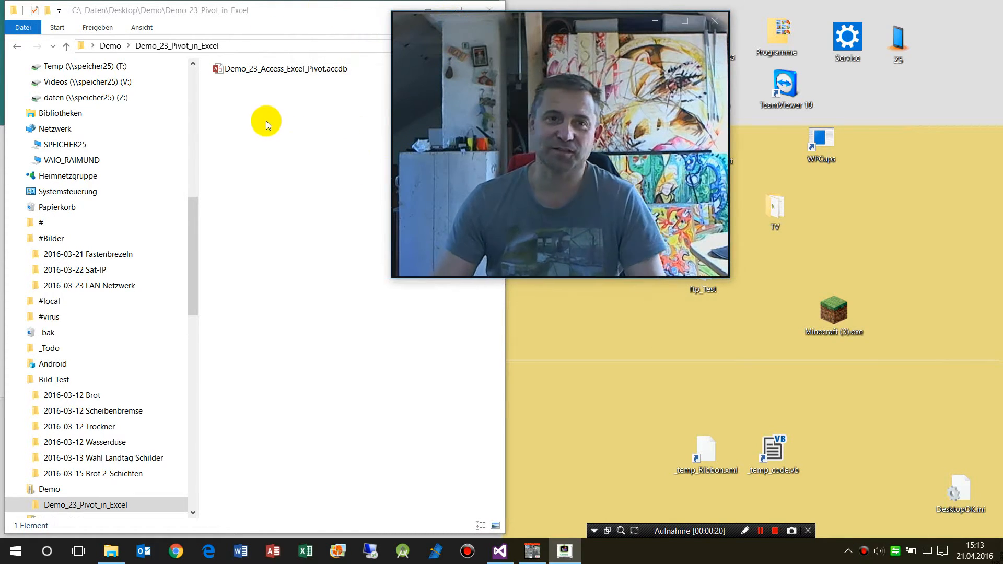
{"action": "double_click", "coordinate": [220, 70]}
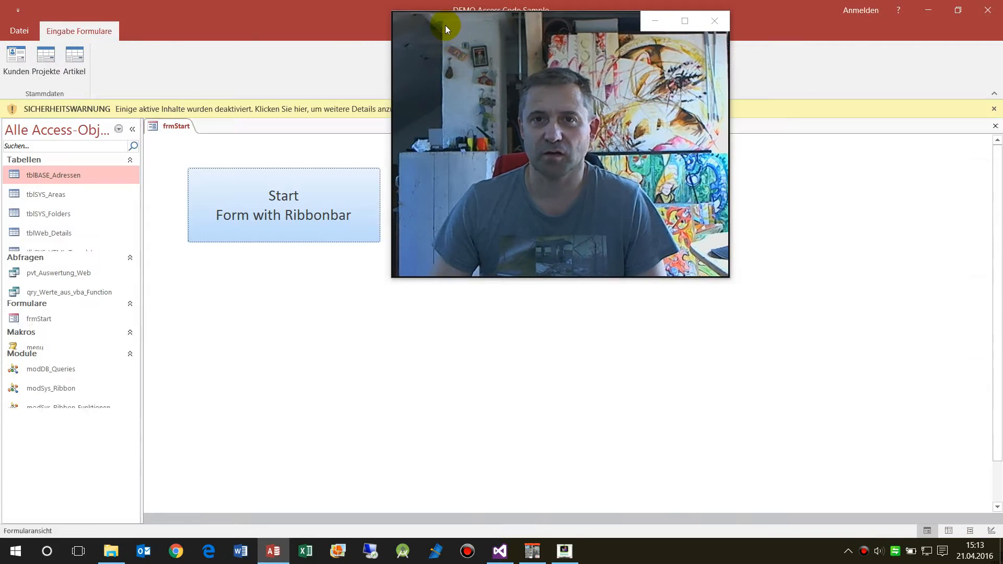
{"action": "left_click_drag", "start_coordinate": [445, 26], "coordinate": [493, 178]}
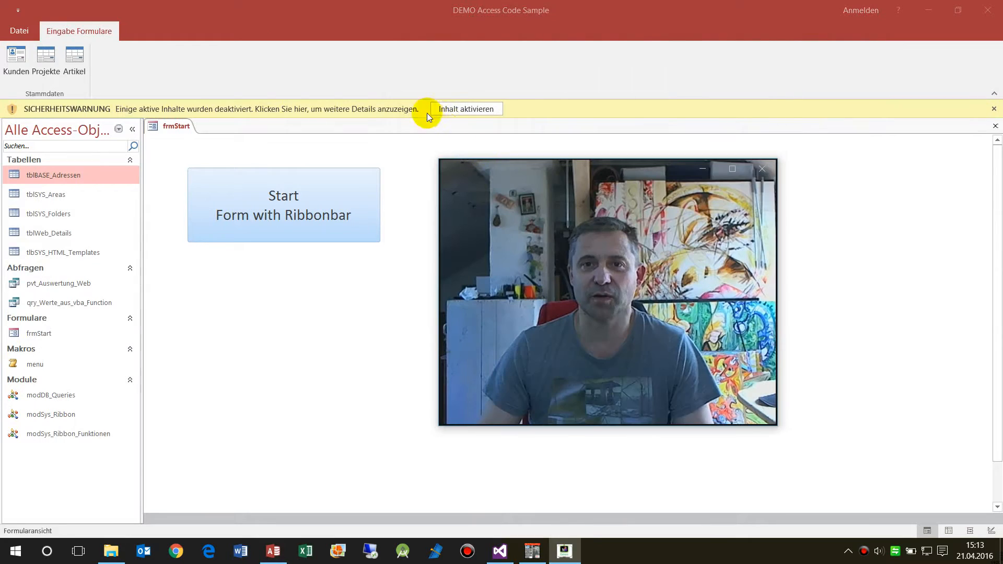
{"action": "left_click", "coordinate": [448, 108]}
{"action": "left_click", "coordinate": [470, 110]}
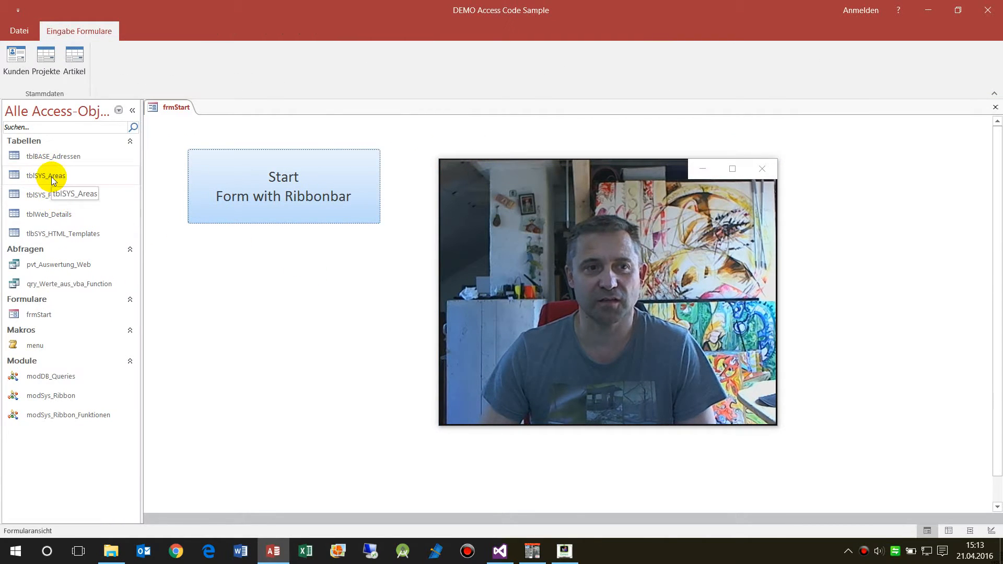
- Open the pvt_Auswertung_Web query, examine its Area, Folder and Item columns, and close the database
{"action": "left_click", "coordinate": [64, 197]}
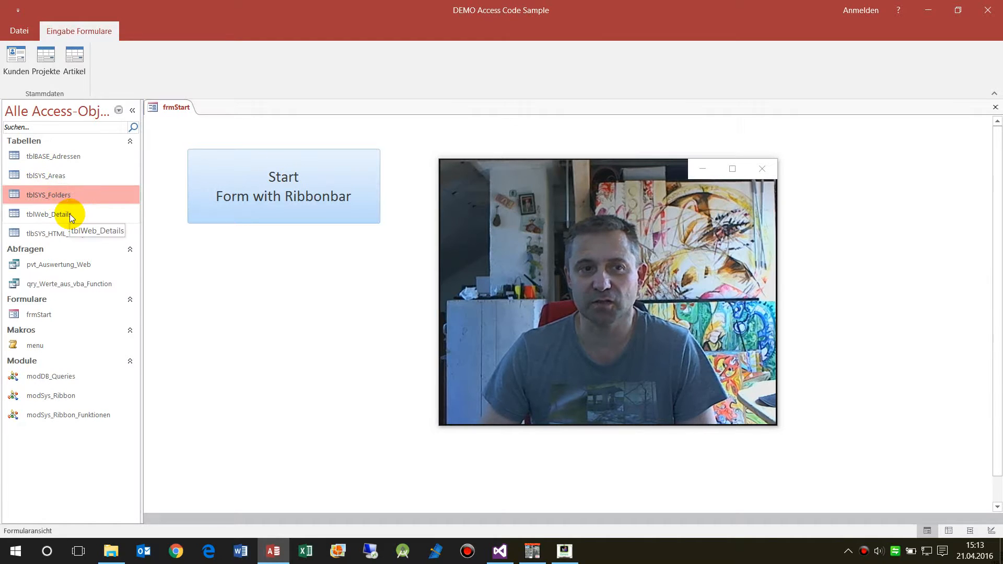
{"action": "left_click", "coordinate": [70, 213]}
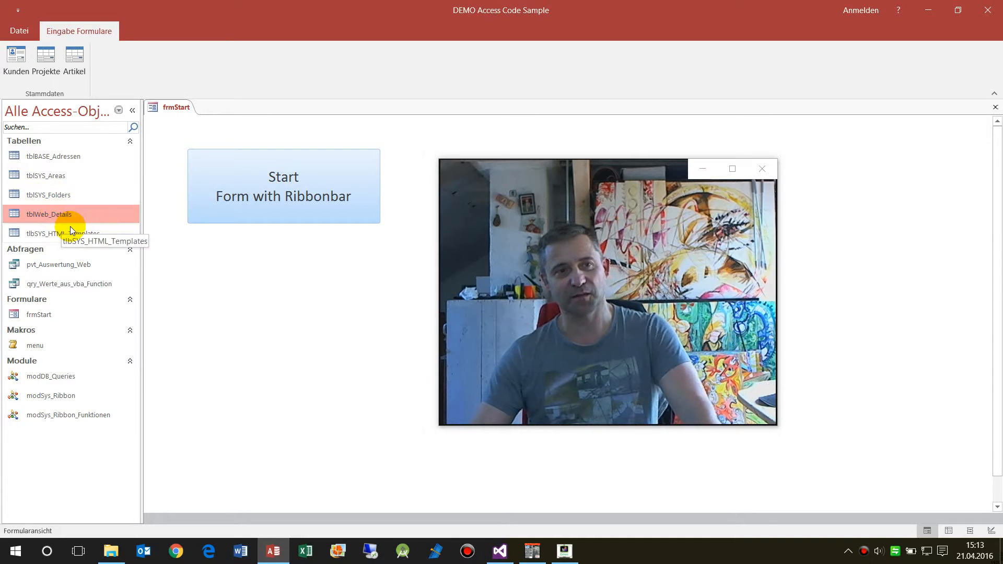
{"action": "left_click", "coordinate": [42, 284]}
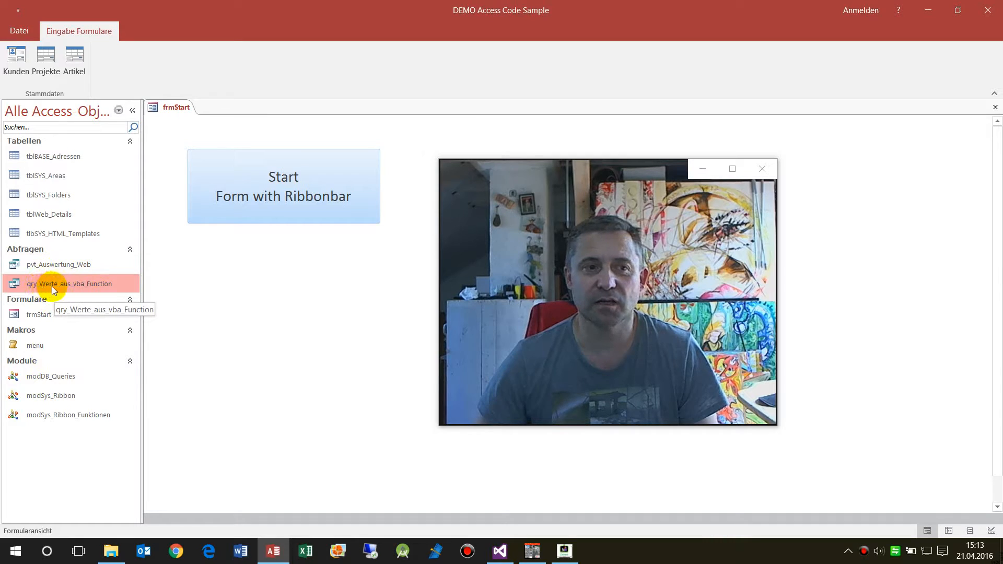
{"action": "left_click", "coordinate": [51, 266]}
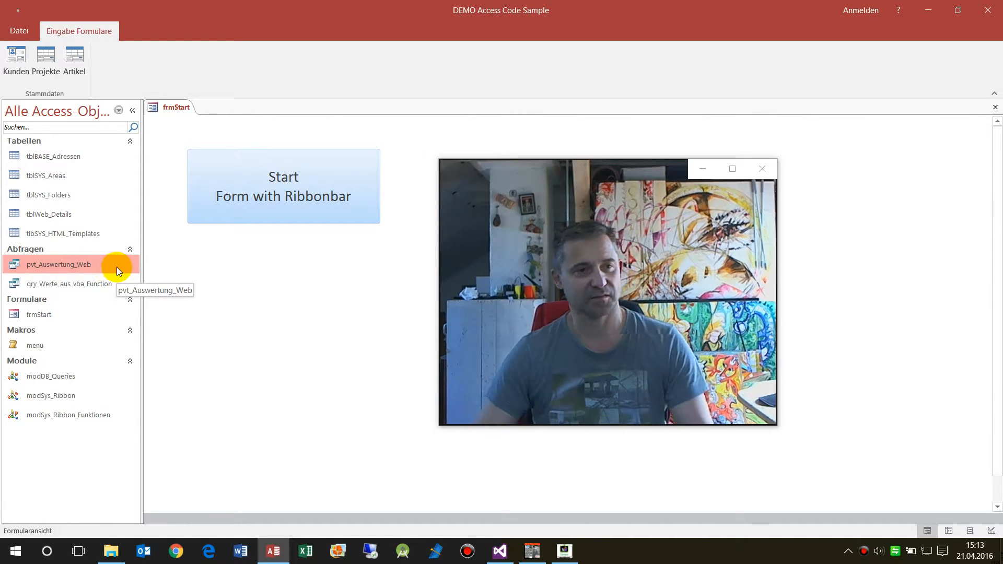
{"action": "double_click", "coordinate": [45, 262]}
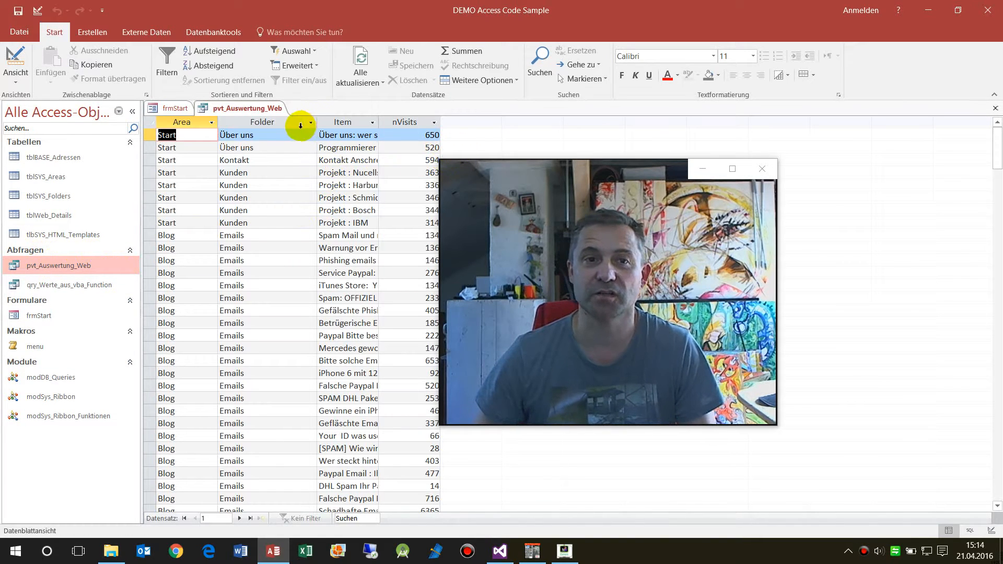
{"action": "left_click", "coordinate": [172, 123]}
{"action": "left_click", "coordinate": [277, 126]}
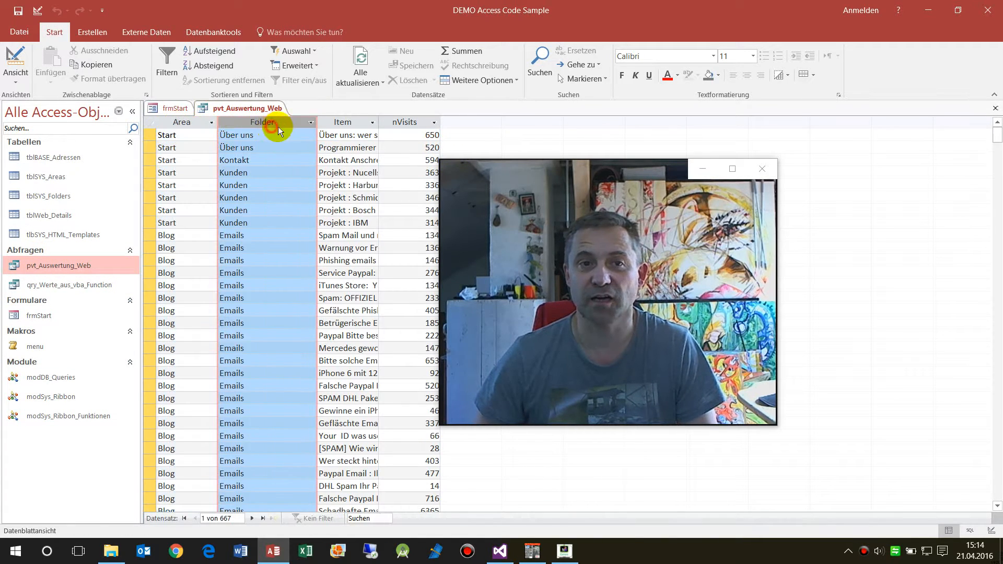
{"action": "left_click", "coordinate": [366, 123]}
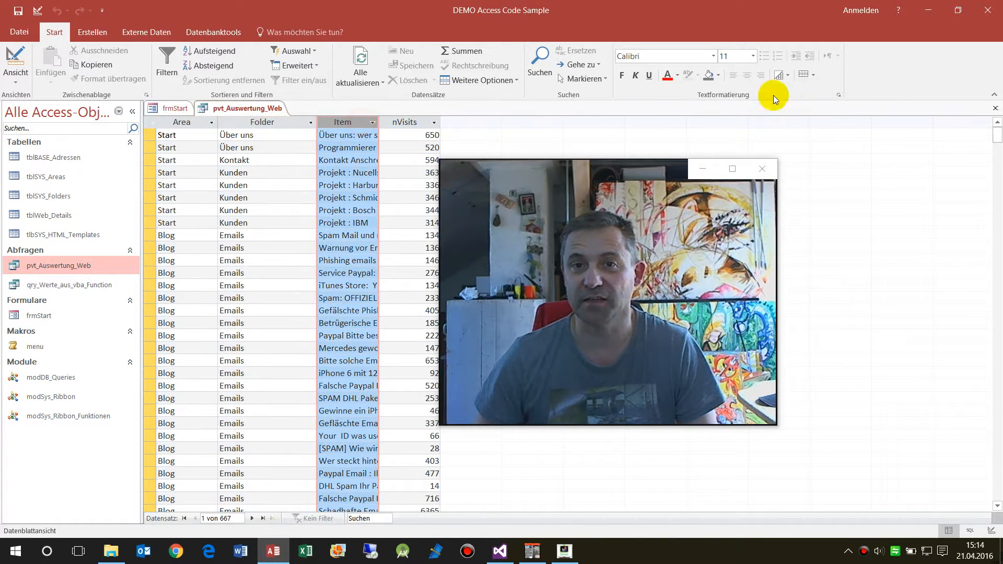
{"action": "left_click", "coordinate": [988, 11]}
- Create a new Excel workbook in the Demo_23_Pivot_in_Excel folder
{"action": "right_click", "coordinate": [248, 121]}
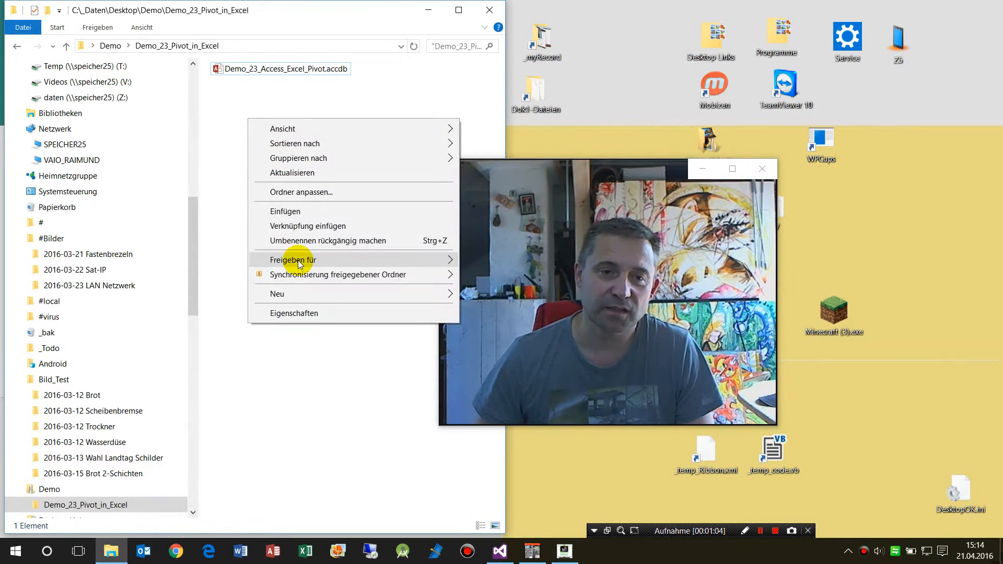
{"action": "mouse_move", "coordinate": [297, 295]}
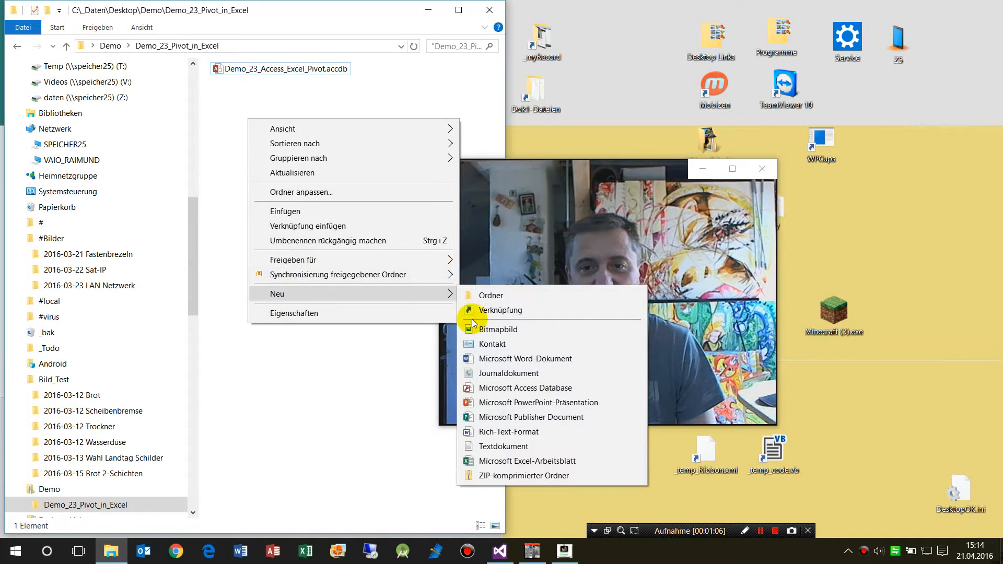
{"action": "left_click", "coordinate": [476, 461]}
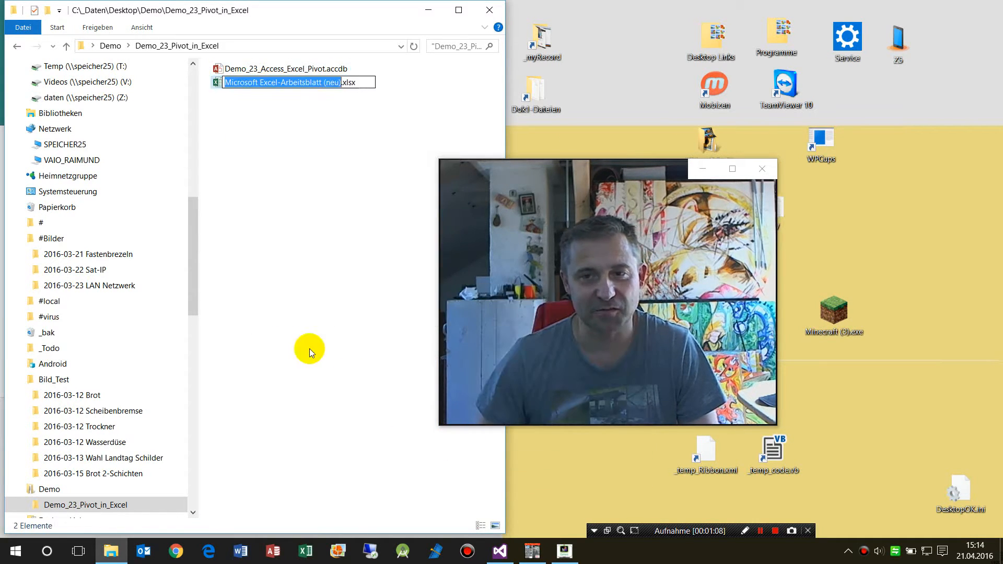
{"action": "left_click", "coordinate": [236, 124]}
- Rename the new Excel workbook in the folder as Excel_Demo_Access_Data.xlsx
{"action": "right_click", "coordinate": [325, 86]}
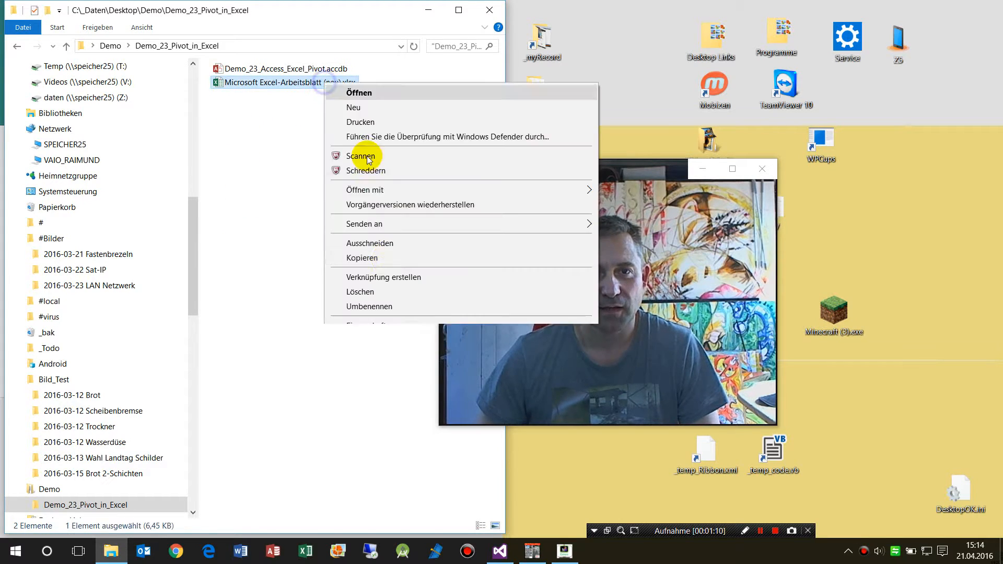
{"action": "left_click", "coordinate": [382, 307]}
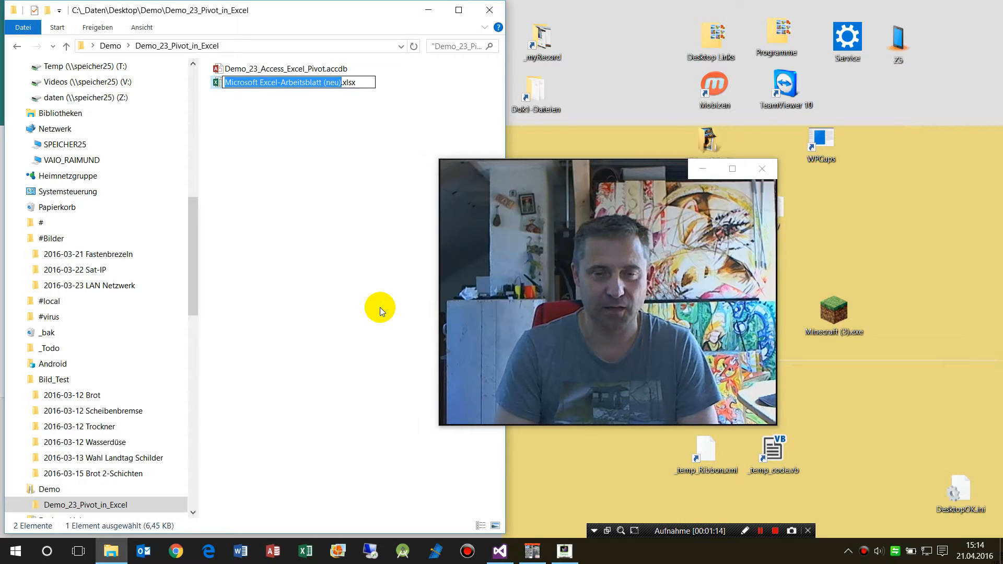
{"action": "type", "text": "Excel_Dem"}
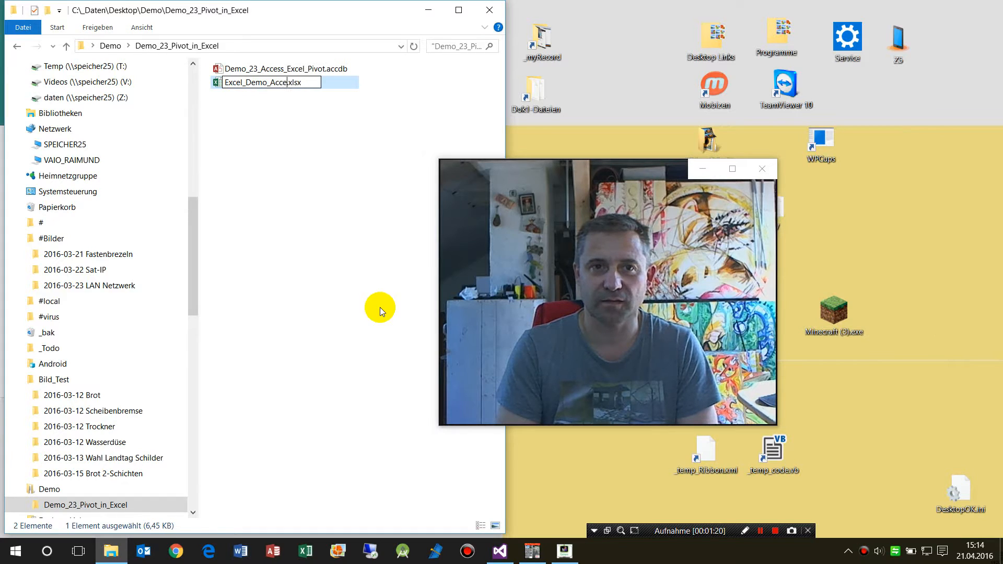
{"action": "type", "text": "o_Access_Dat"}
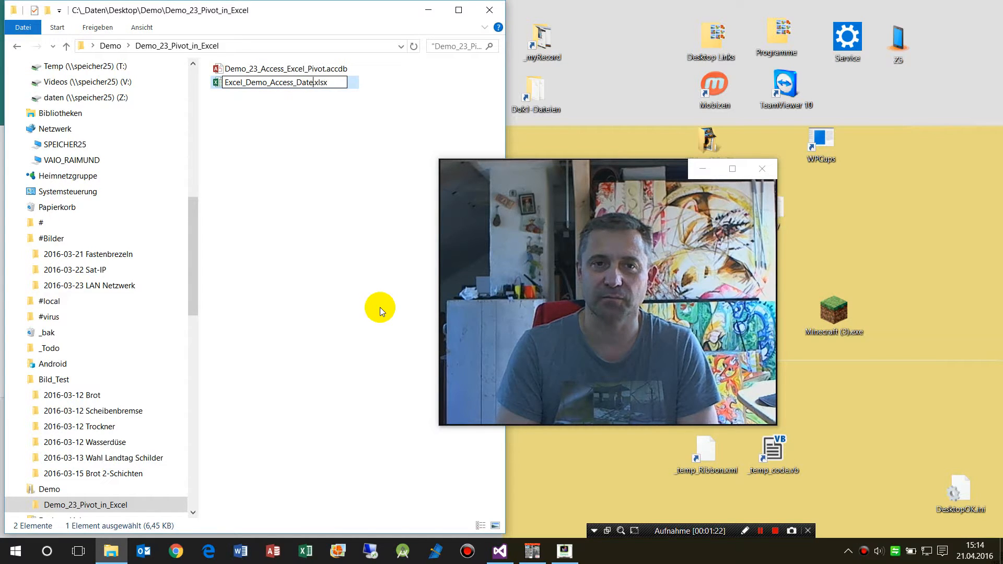
{"action": "type", "text": "a"}
{"action": "key", "text": "Return"}
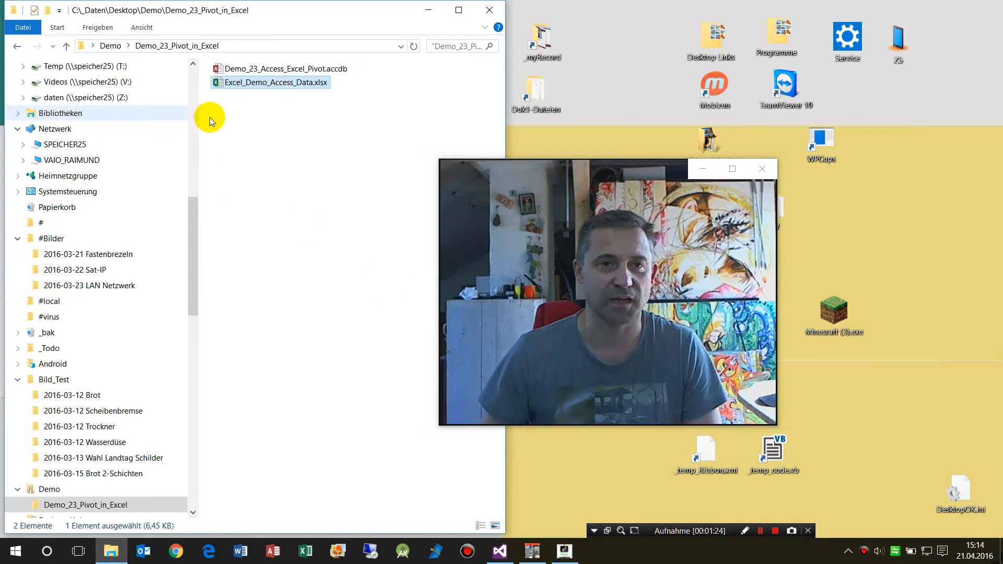
- Open Excel_Demo_Access_Data.xlsx in Excel and select cell C3 on the sheet Tabelle1
{"action": "double_click", "coordinate": [226, 90]}
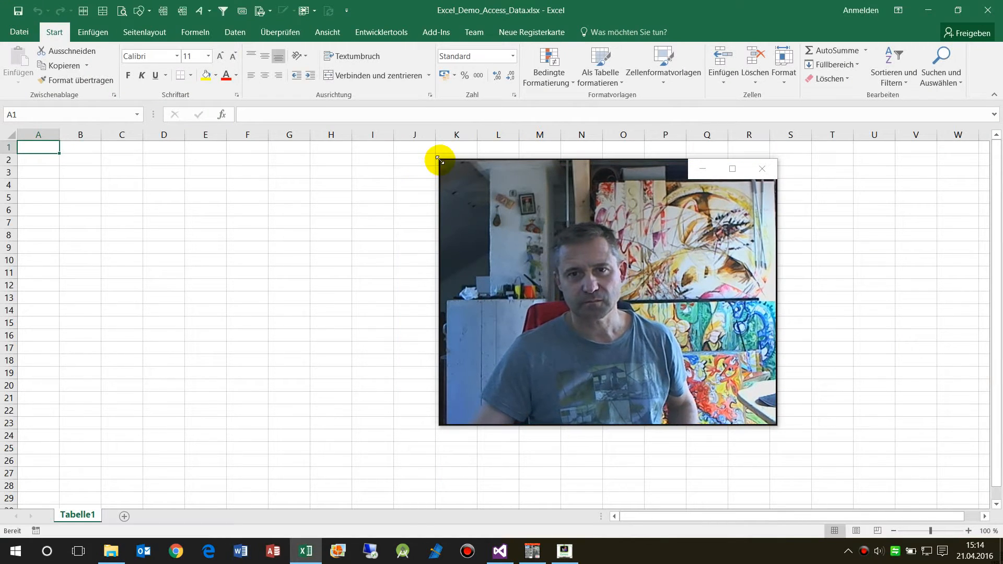
{"action": "left_click_drag", "start_coordinate": [439, 160], "coordinate": [886, 345]}
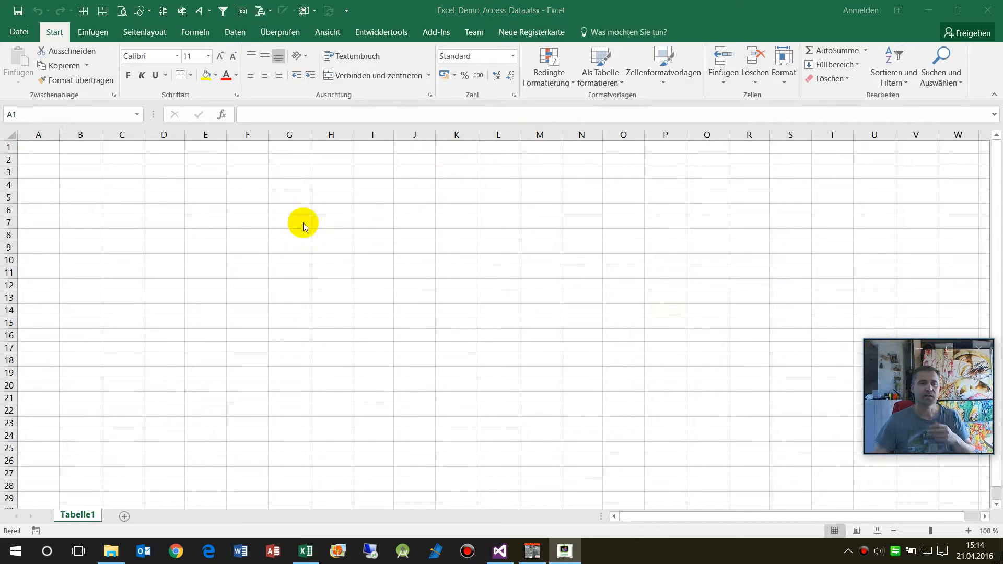
{"action": "left_click", "coordinate": [302, 239]}
{"action": "left_click", "coordinate": [91, 171]}
{"action": "left_click", "coordinate": [115, 172]}
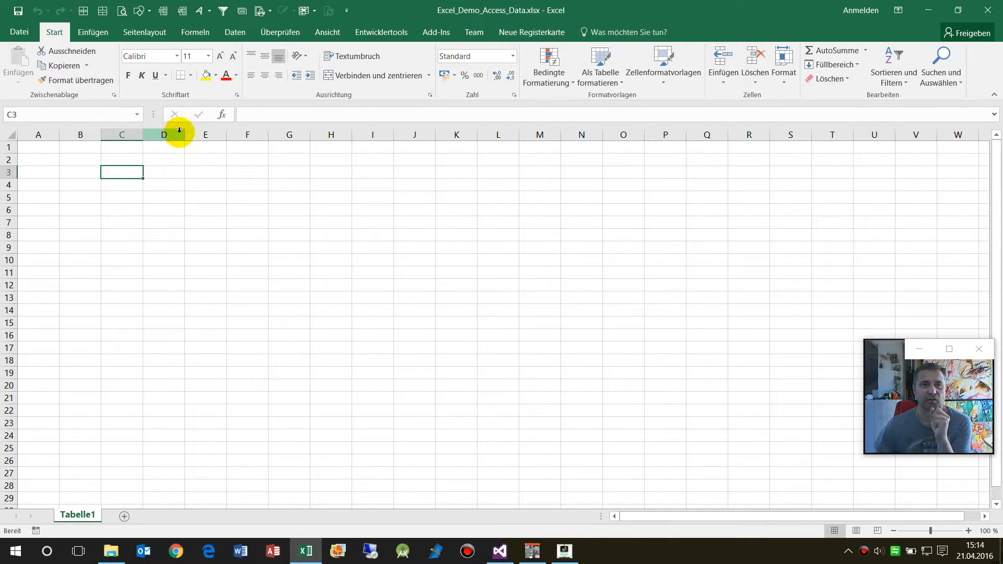
{"action": "left_click", "coordinate": [97, 34]}
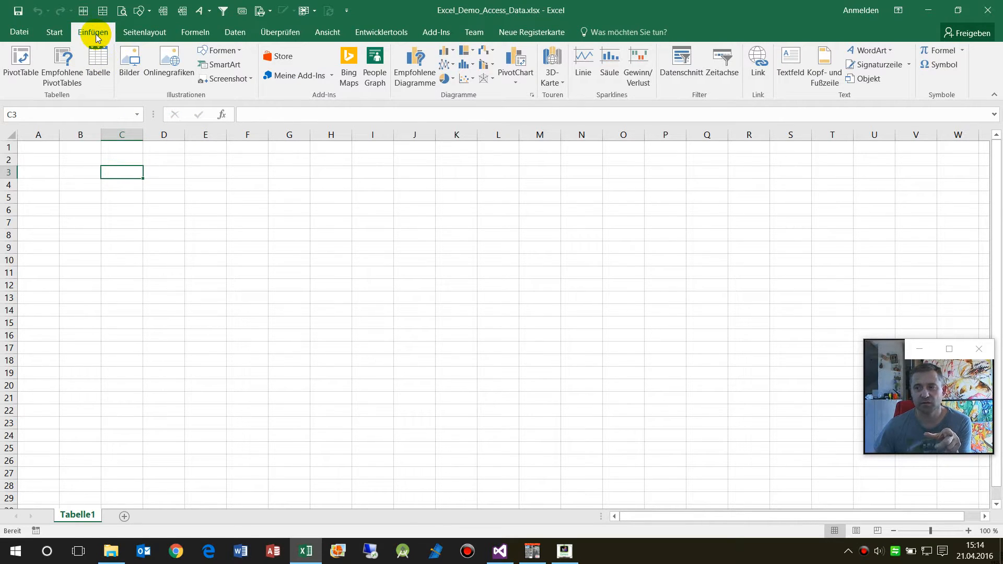
{"action": "left_click", "coordinate": [227, 39]}
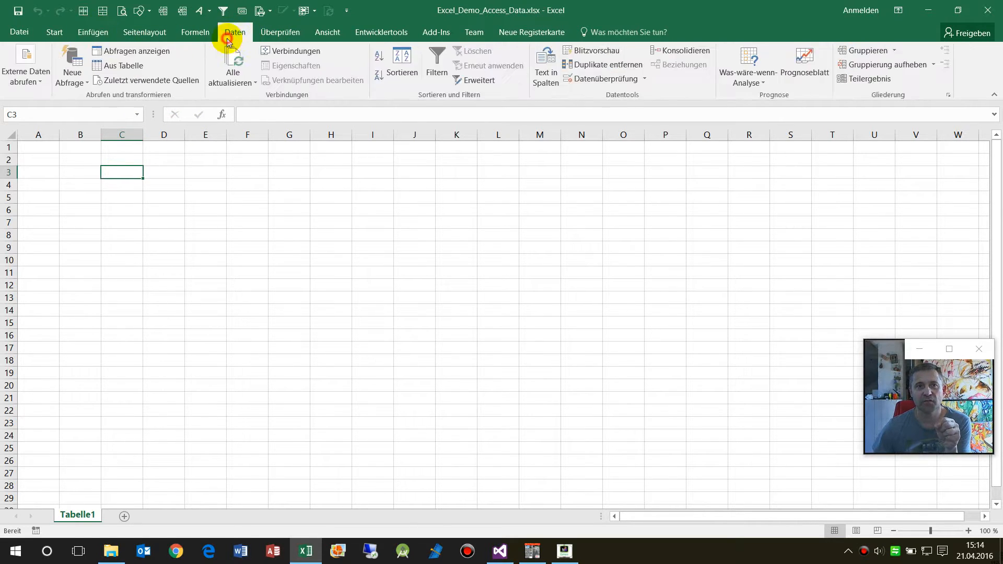
{"action": "left_click", "coordinate": [84, 36]}
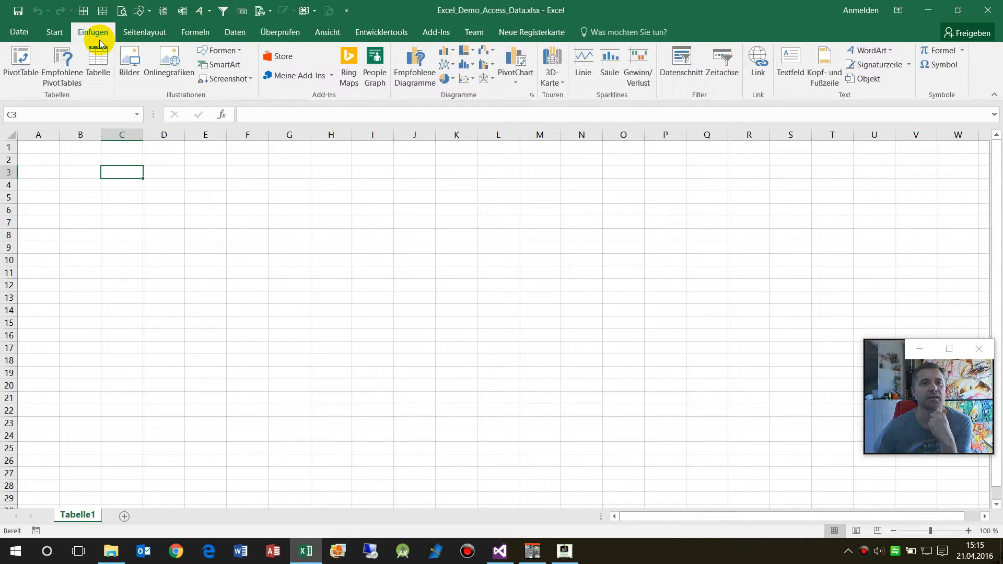
{"action": "left_click", "coordinate": [234, 33]}
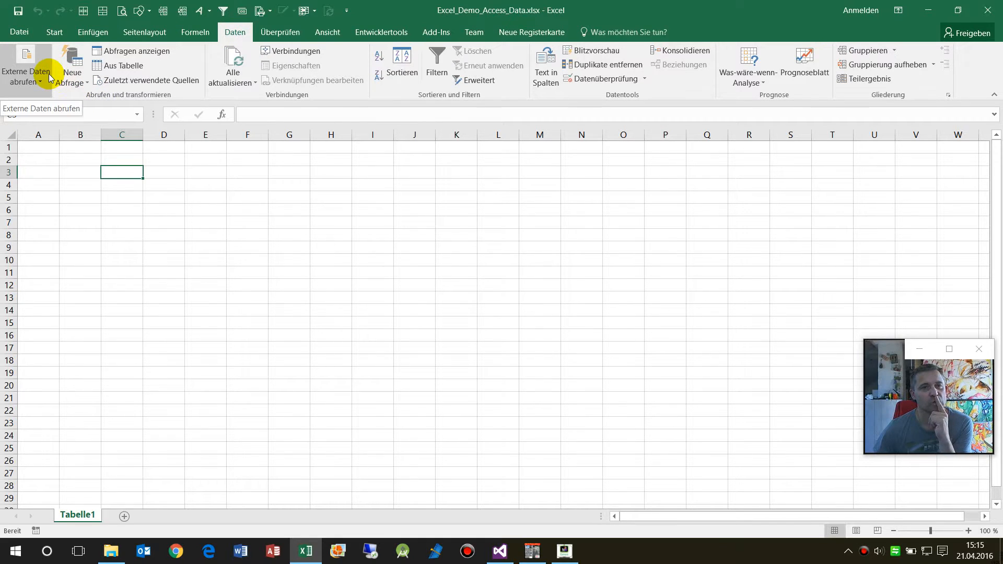
{"action": "left_click", "coordinate": [93, 33]}
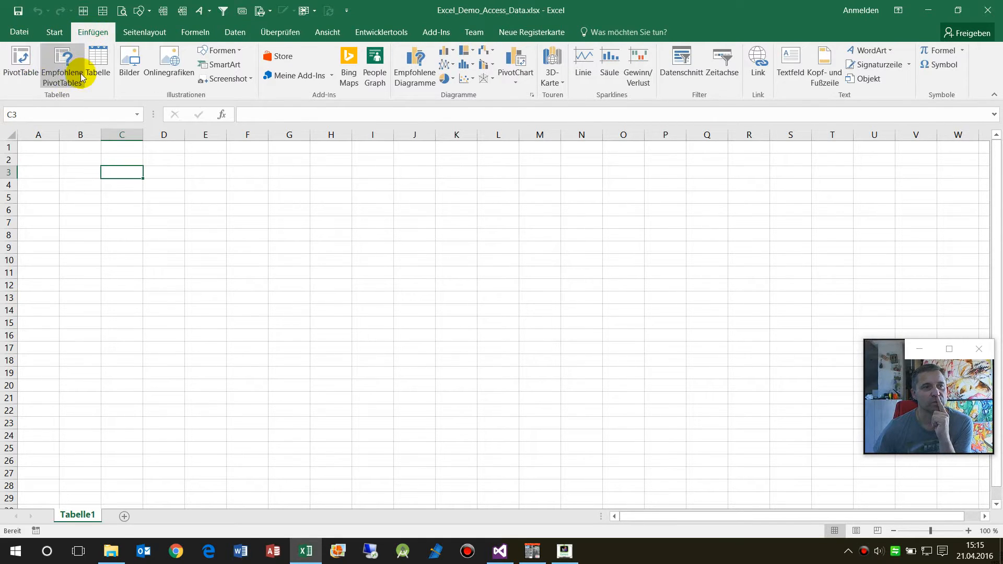
{"action": "left_click", "coordinate": [20, 62]}
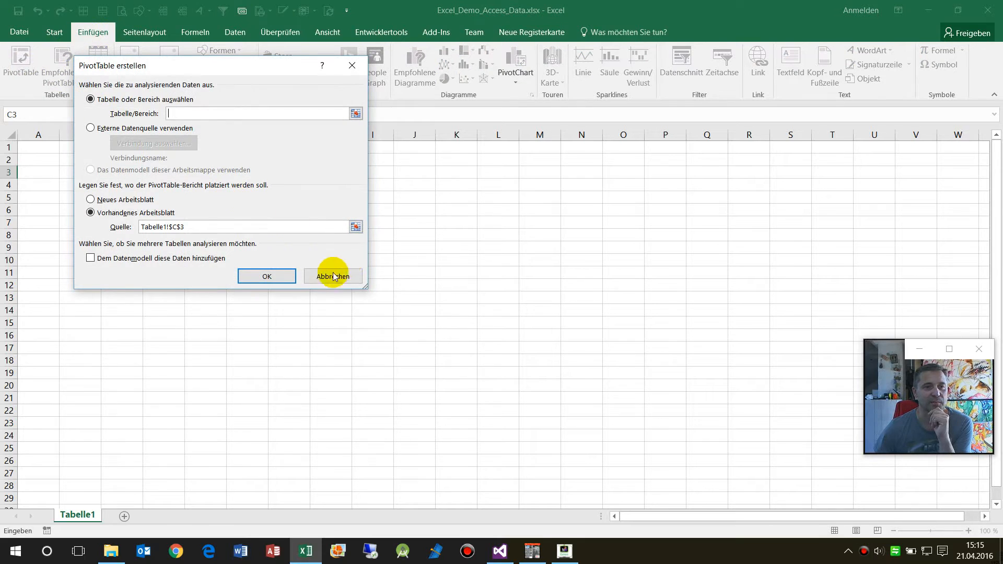
{"action": "left_click", "coordinate": [333, 276]}
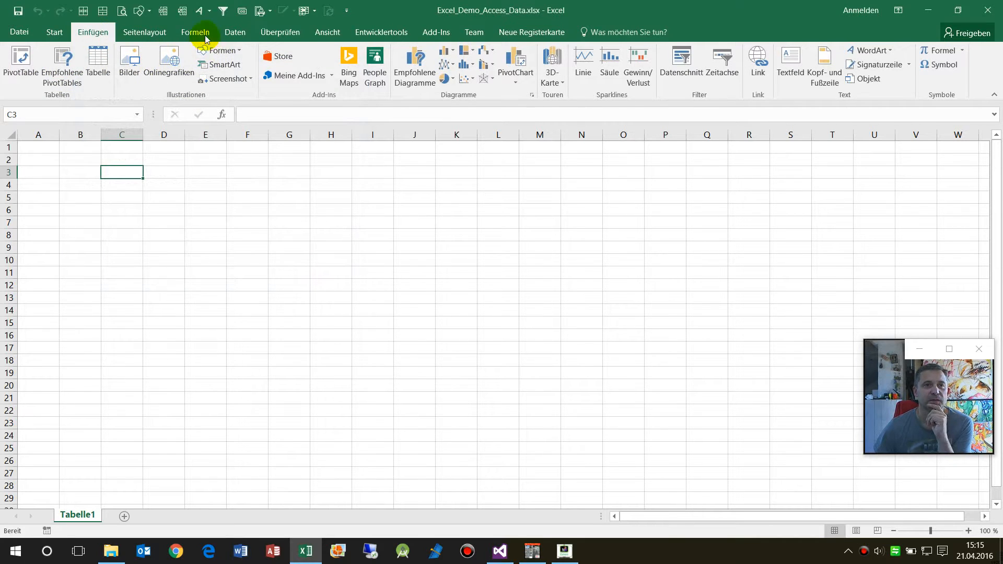
- Choose the Access database Demo_23_Access_Excel_Pivot.accdb in Desktop\Demo\Demo_23_Pivot_in_Excel as the workbook's external data source
{"action": "left_click", "coordinate": [235, 32]}
{"action": "left_click", "coordinate": [24, 86]}
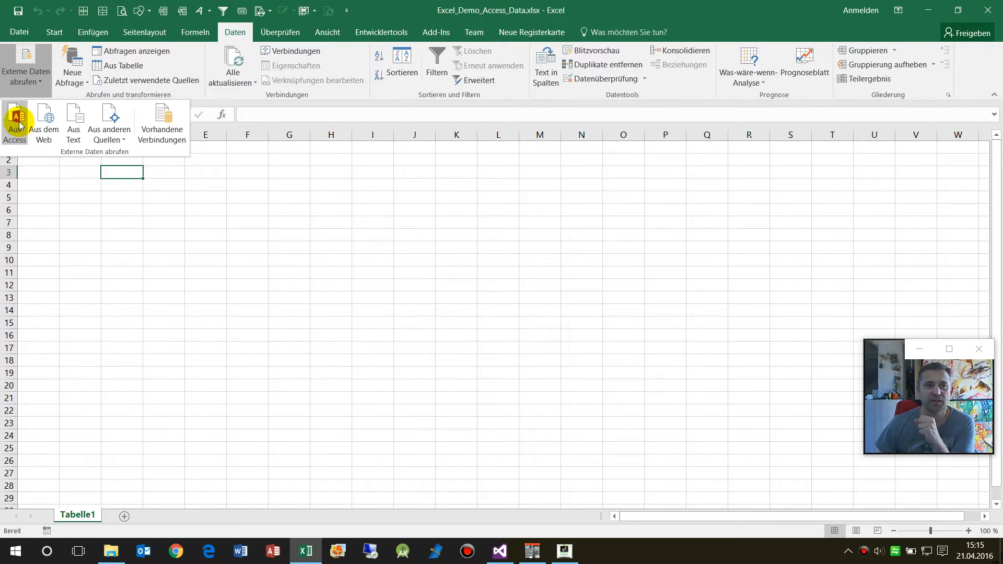
{"action": "left_click", "coordinate": [18, 124]}
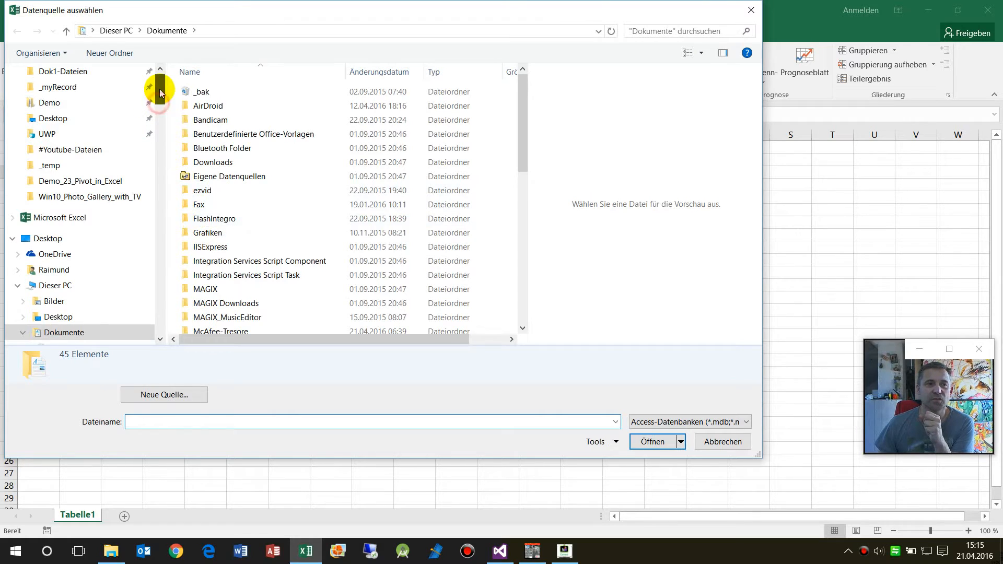
{"action": "scroll", "coordinate": [134, 96], "scroll_direction": "up", "scroll_amount": 1}
{"action": "left_click", "coordinate": [50, 139]}
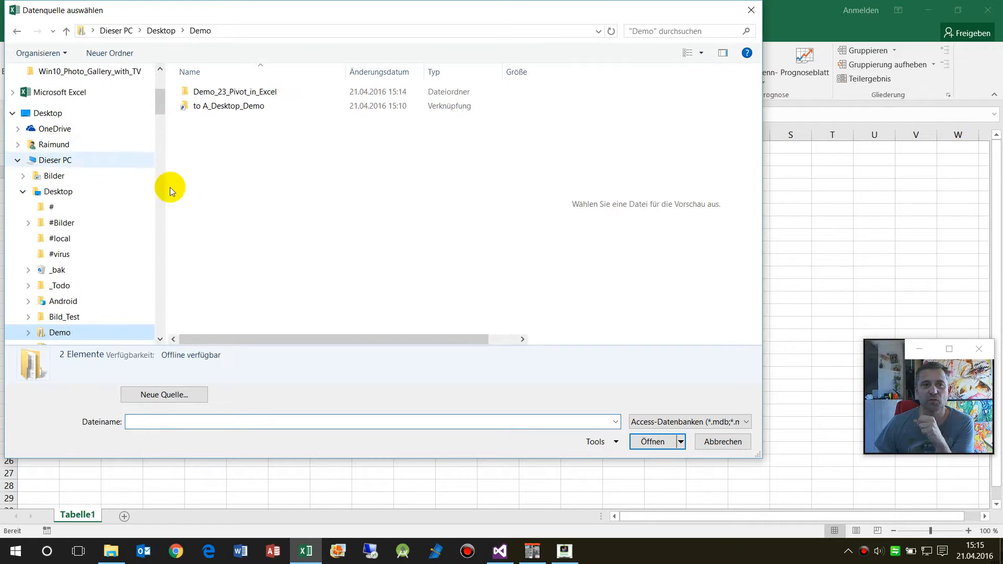
{"action": "left_click", "coordinate": [202, 95]}
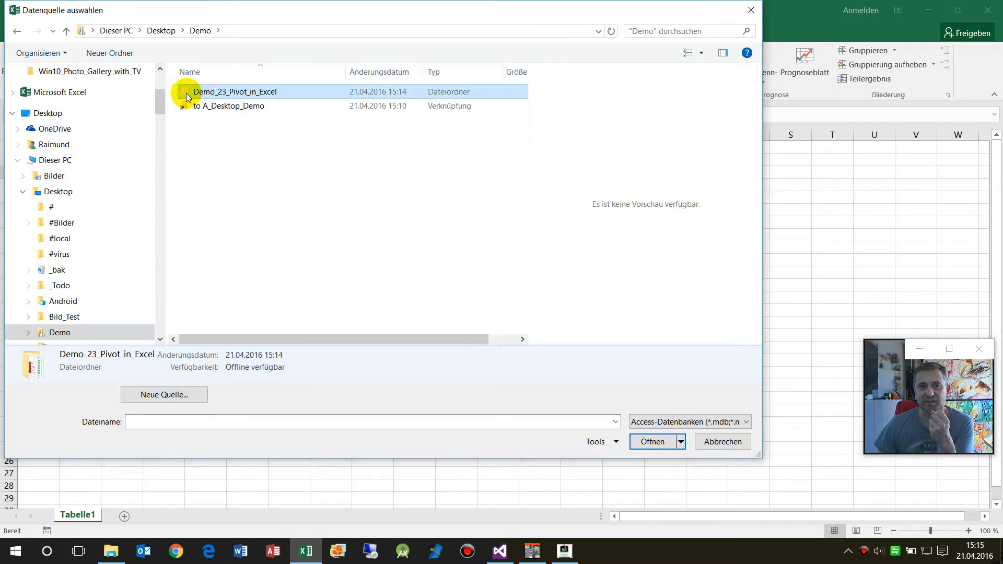
{"action": "double_click", "coordinate": [186, 94]}
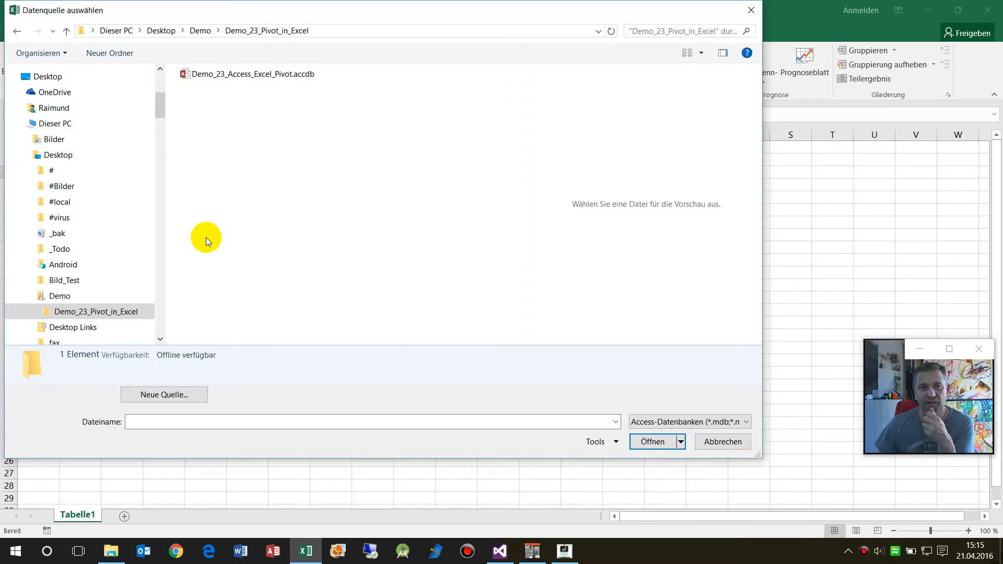
{"action": "left_click", "coordinate": [300, 85]}
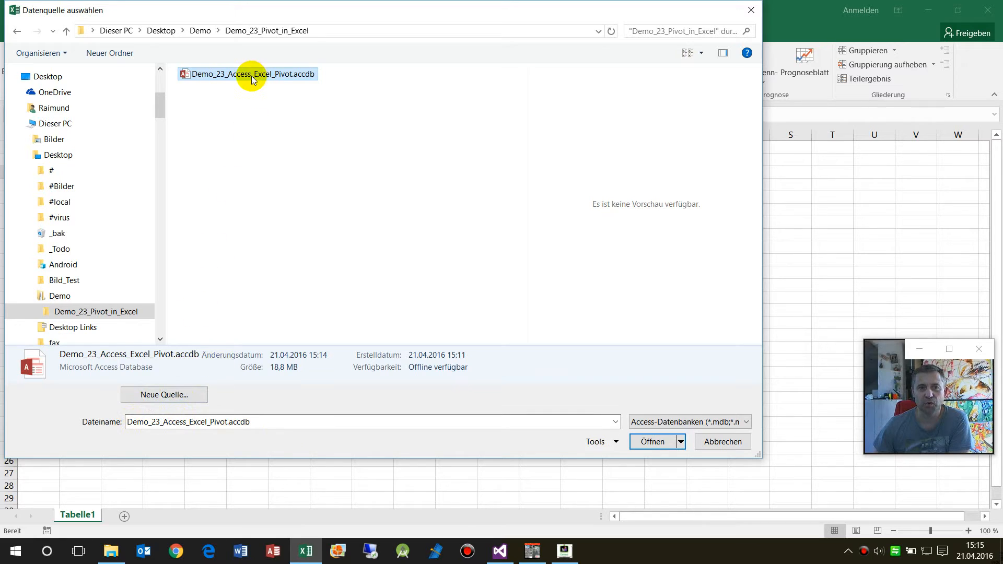
{"action": "left_click", "coordinate": [648, 441]}
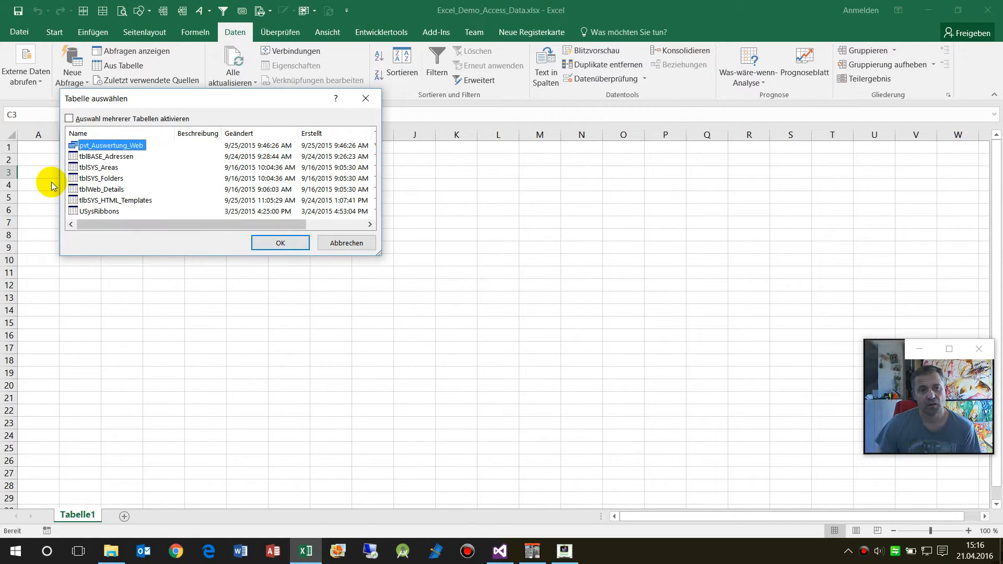
- Import the pvt_Auswertung_Web query as a PivotTable report into the existing worksheet at cell C3
{"action": "left_click", "coordinate": [87, 178]}
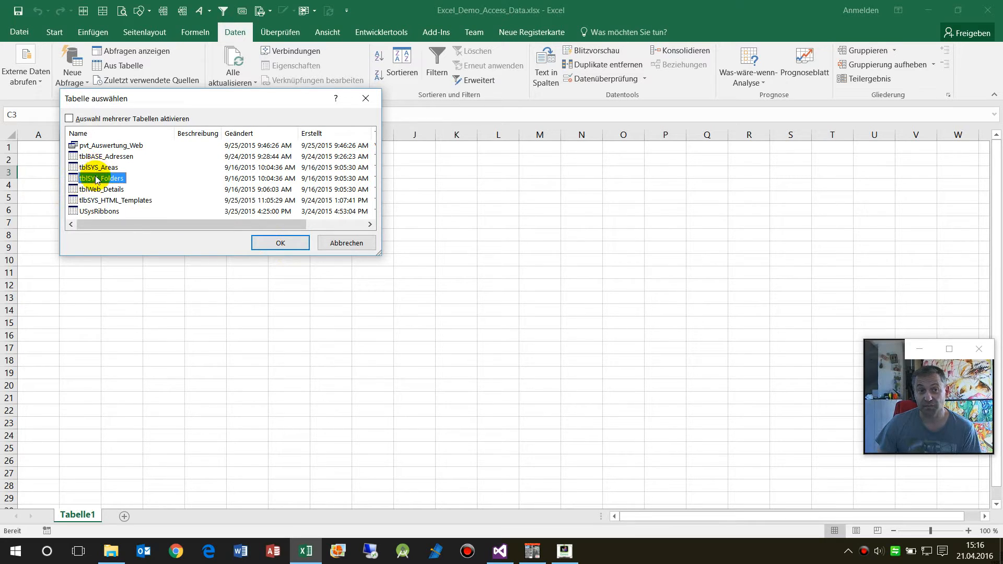
{"action": "left_click", "coordinate": [92, 146]}
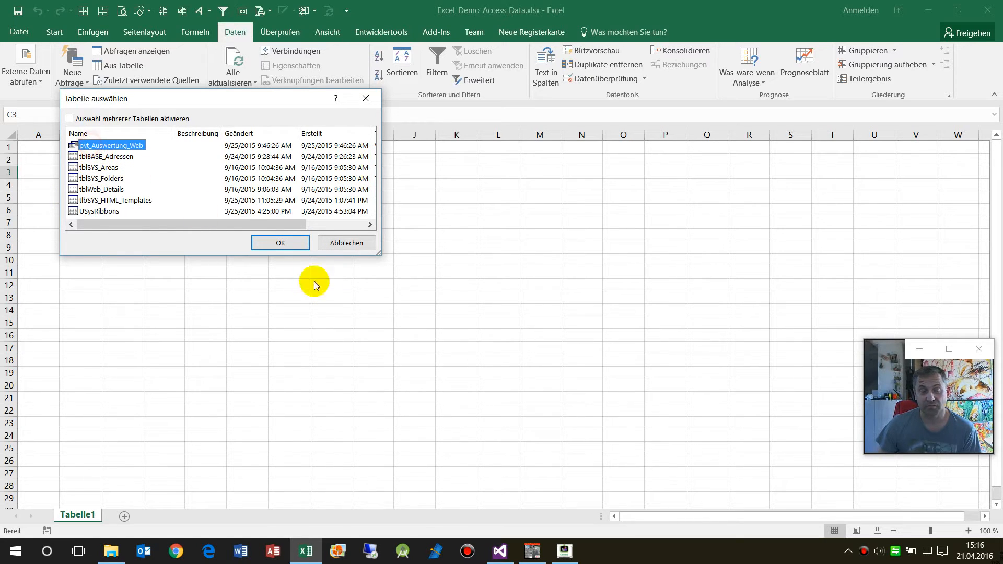
{"action": "left_click", "coordinate": [279, 244]}
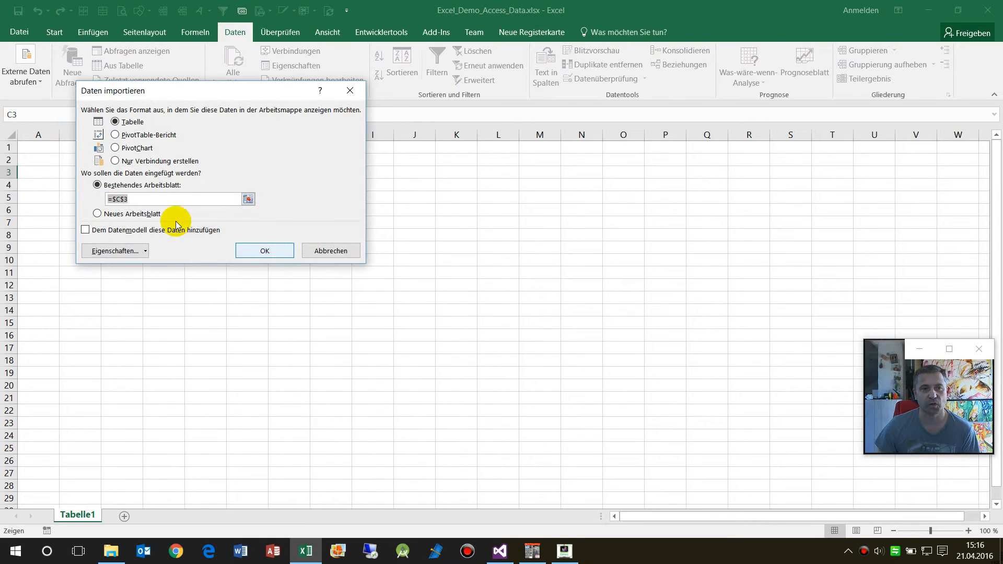
{"action": "left_click_drag", "start_coordinate": [164, 89], "coordinate": [203, 117]}
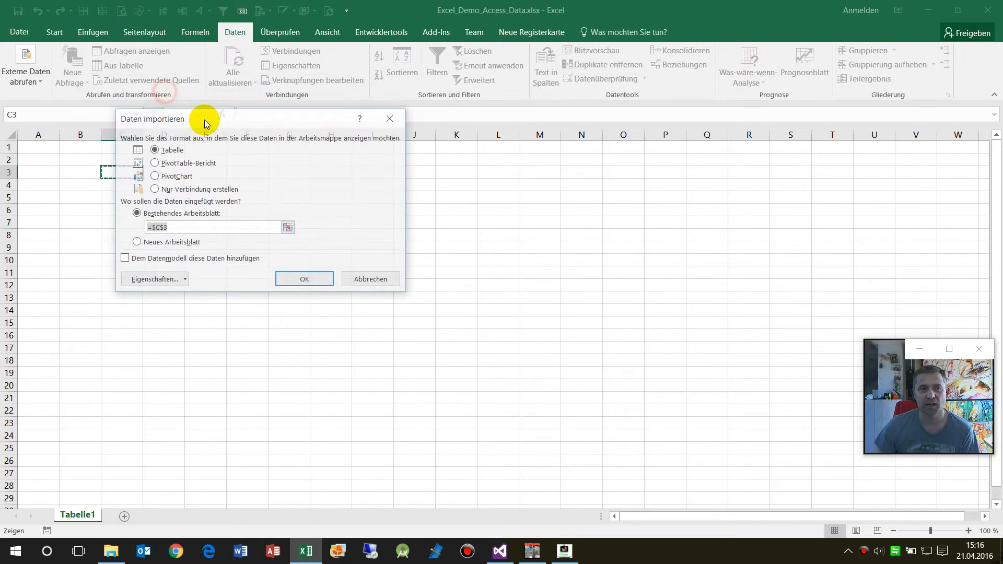
{"action": "left_click", "coordinate": [155, 164]}
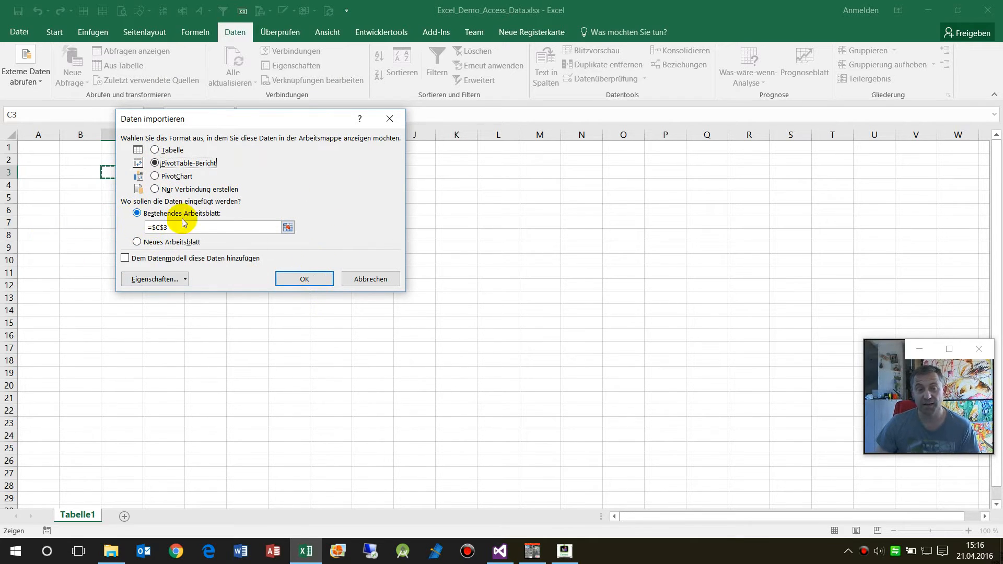
{"action": "left_click", "coordinate": [318, 280]}
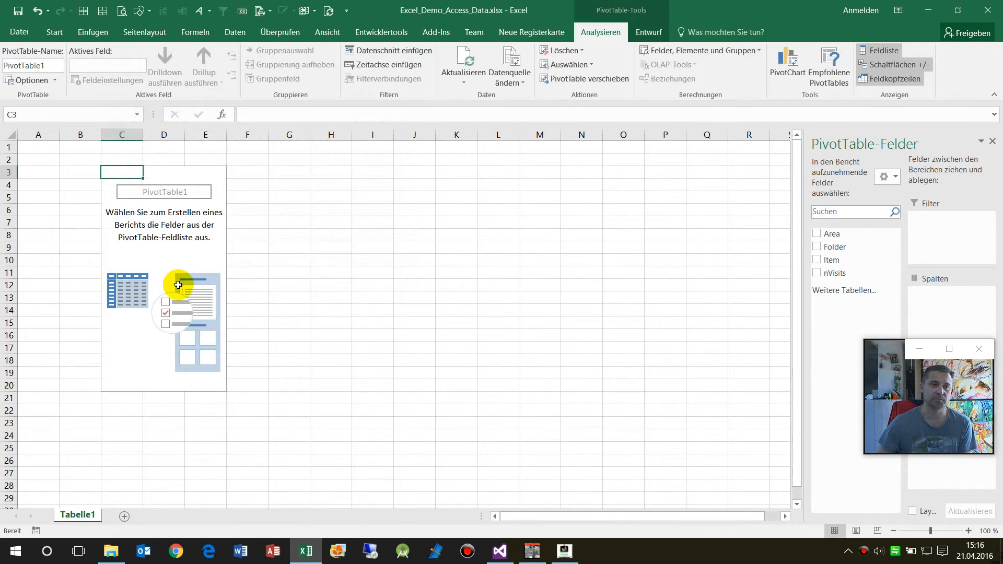
- Add the Area field to the PivotTable and place it in the report filter area
{"action": "left_click", "coordinate": [199, 246]}
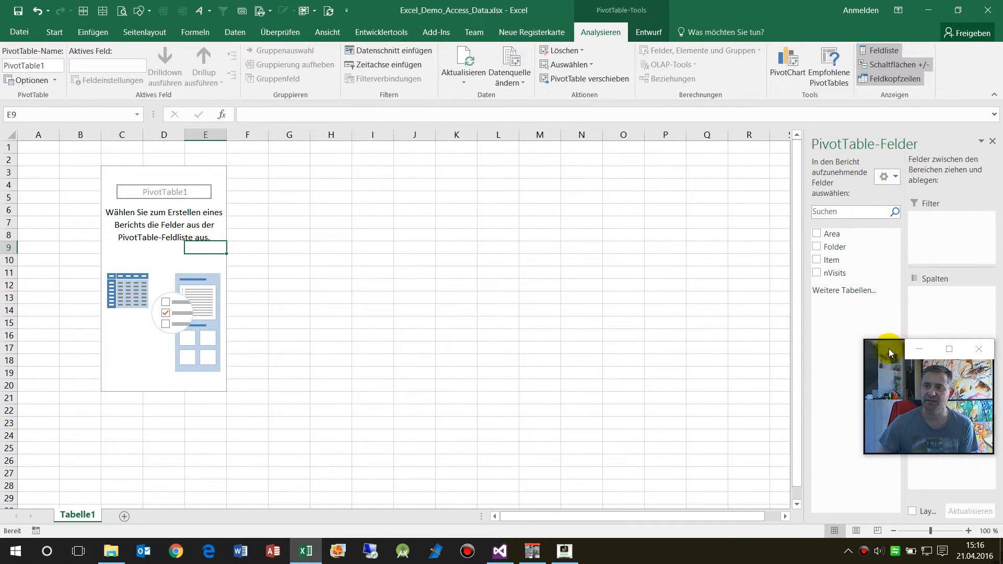
{"action": "left_click_drag", "start_coordinate": [888, 349], "coordinate": [702, 399]}
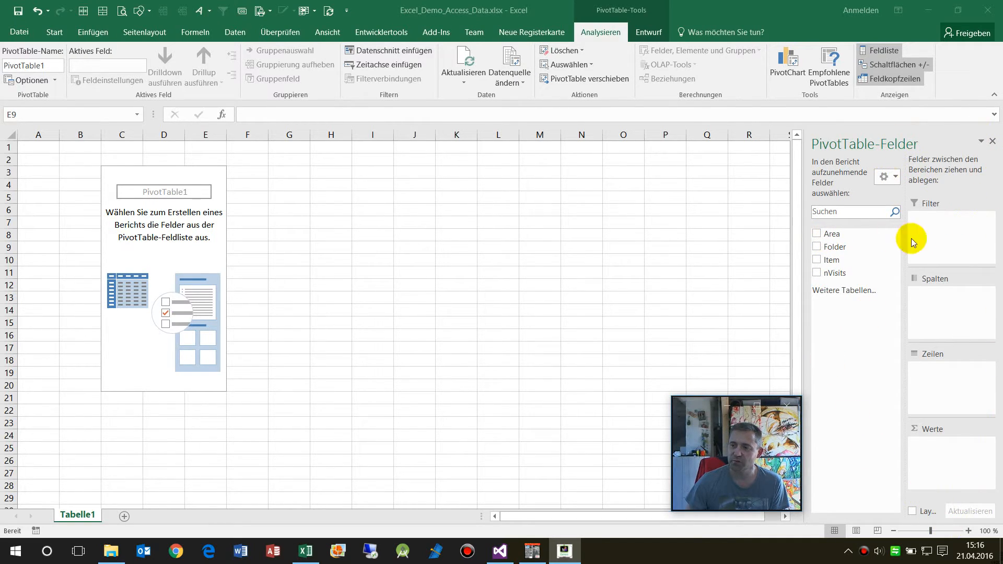
{"action": "left_click", "coordinate": [818, 235]}
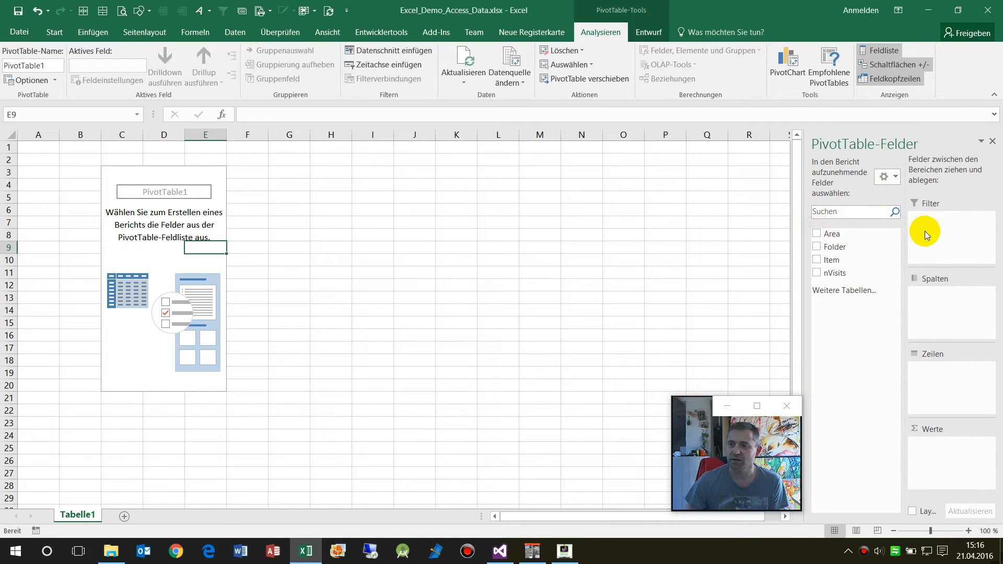
{"action": "left_click", "coordinate": [817, 234]}
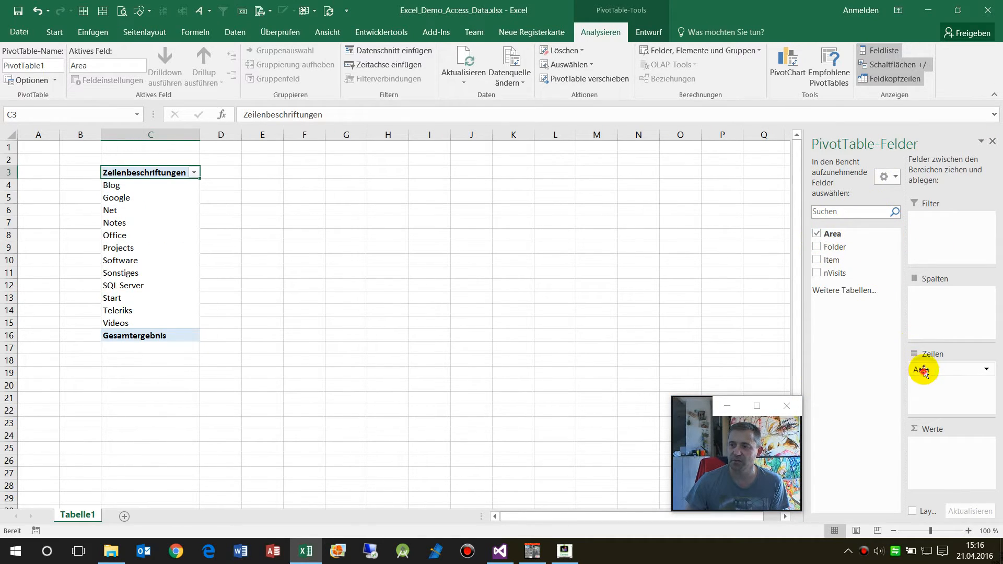
{"action": "left_click_drag", "start_coordinate": [922, 371], "coordinate": [935, 222]}
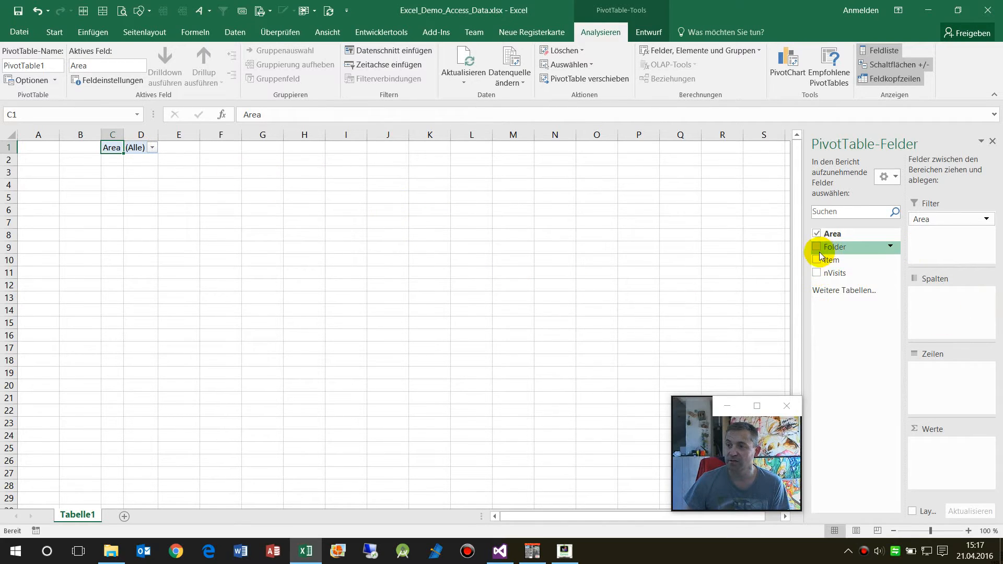
- Place the Folder field in the PivotTable's rows and nVisits in its values
{"action": "left_click_drag", "start_coordinate": [830, 247], "coordinate": [907, 377]}
{"action": "left_click_drag", "start_coordinate": [817, 273], "coordinate": [942, 452]}
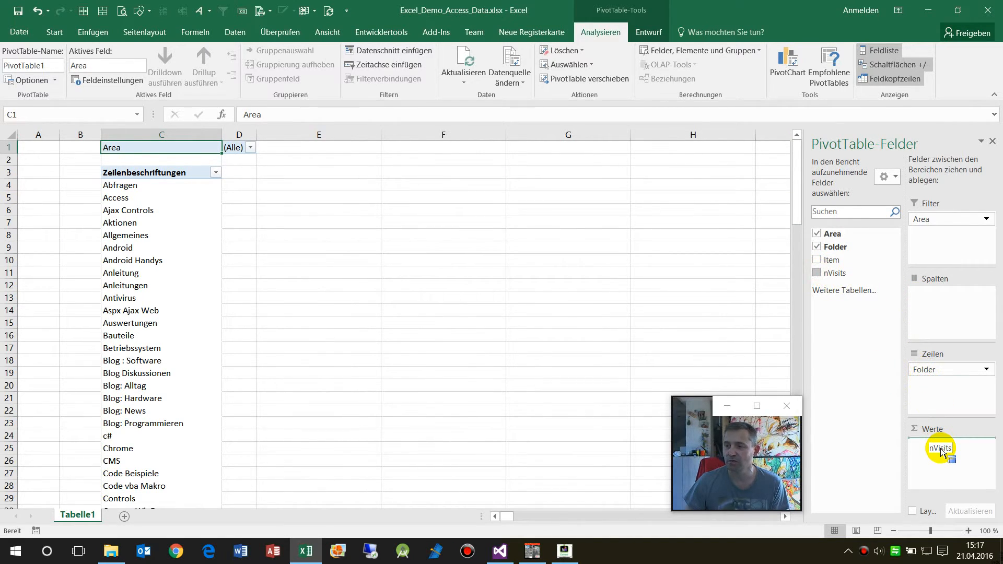
{"action": "left_click_drag", "start_coordinate": [942, 452], "coordinate": [942, 452]}
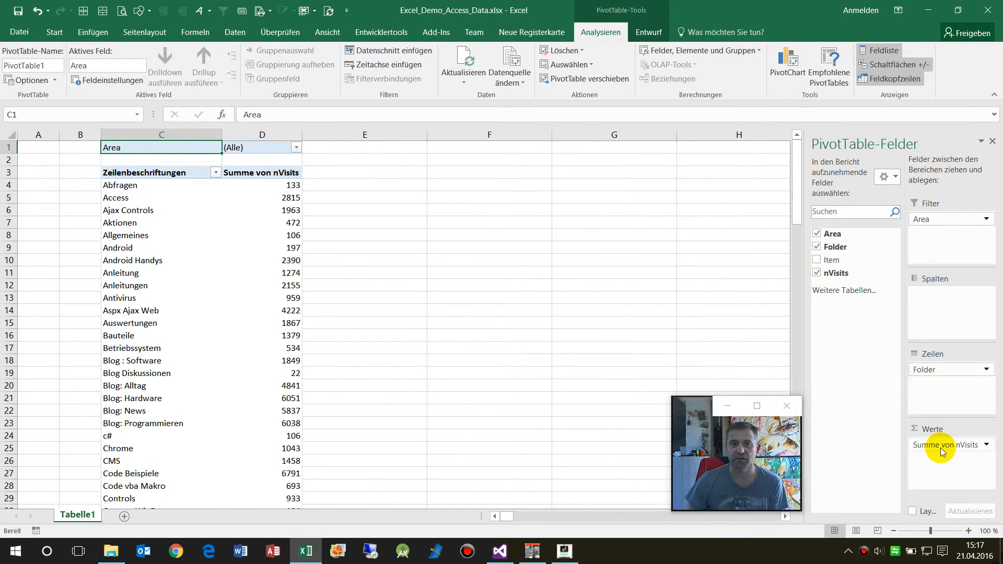
{"action": "left_click", "coordinate": [265, 187]}
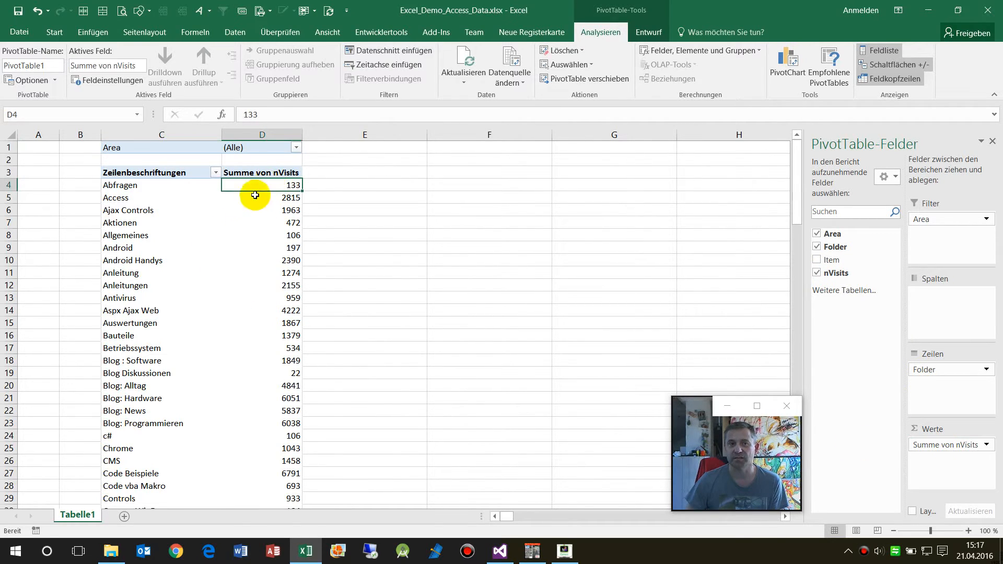
{"action": "left_click", "coordinate": [153, 186]}
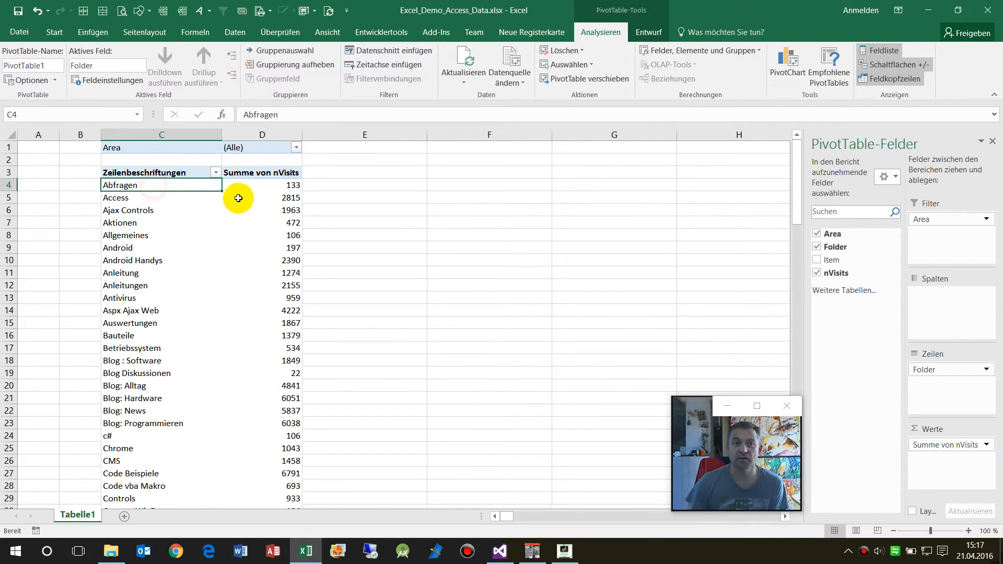
{"action": "left_click", "coordinate": [293, 184]}
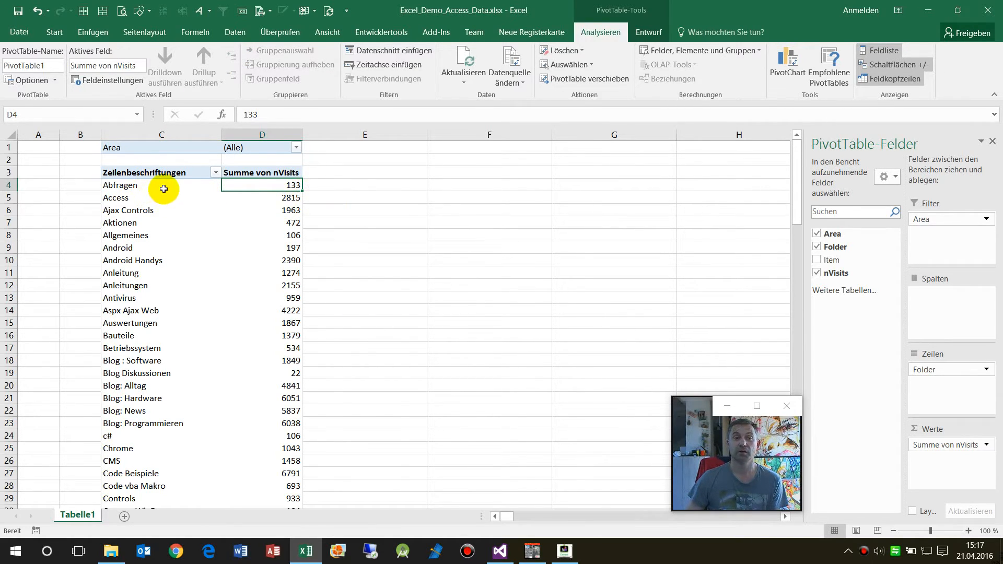
{"action": "left_click", "coordinate": [935, 375]}
{"action": "left_click_drag", "start_coordinate": [932, 372], "coordinate": [957, 373]}
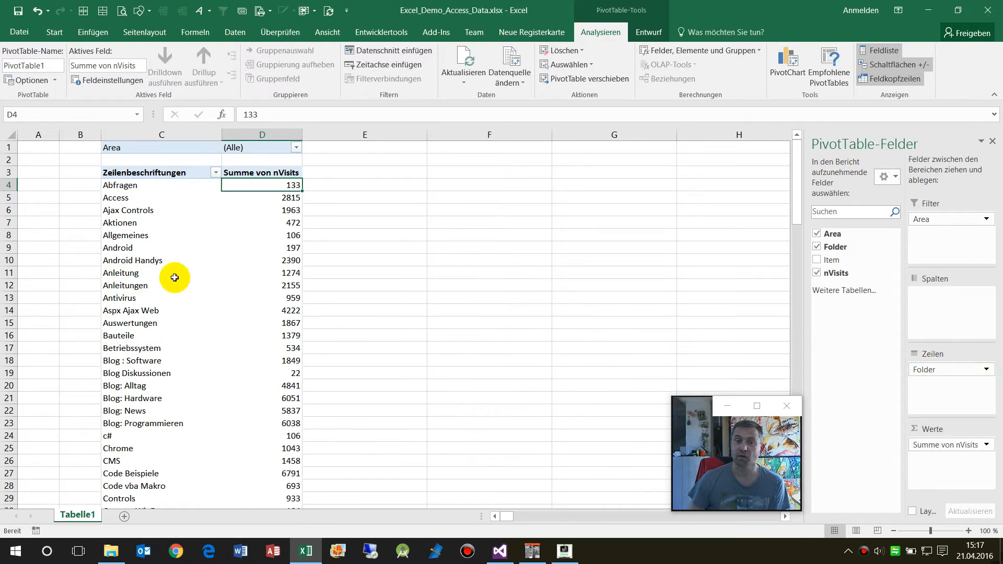
- Enable the classic PivotTable layout, which allows fields to be moved in the grid, in the PivotTable options
{"action": "right_click", "coordinate": [142, 217]}
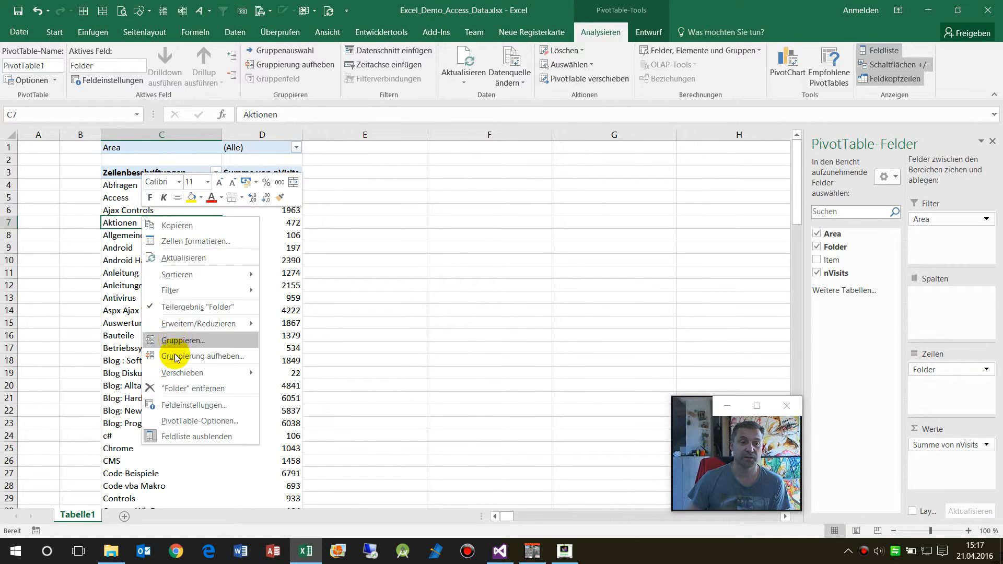
{"action": "left_click", "coordinate": [180, 421]}
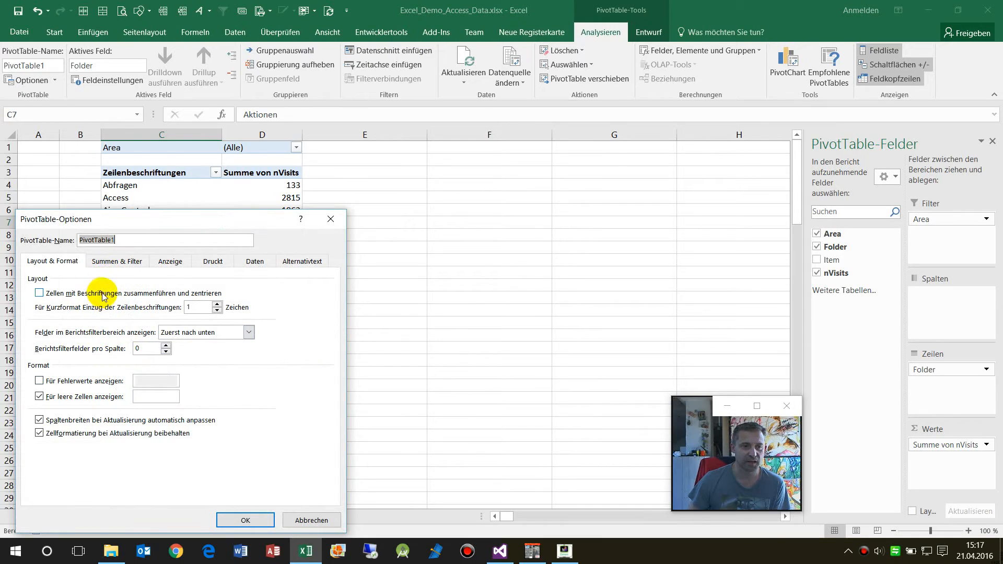
{"action": "left_click", "coordinate": [129, 260]}
{"action": "left_click", "coordinate": [167, 262]}
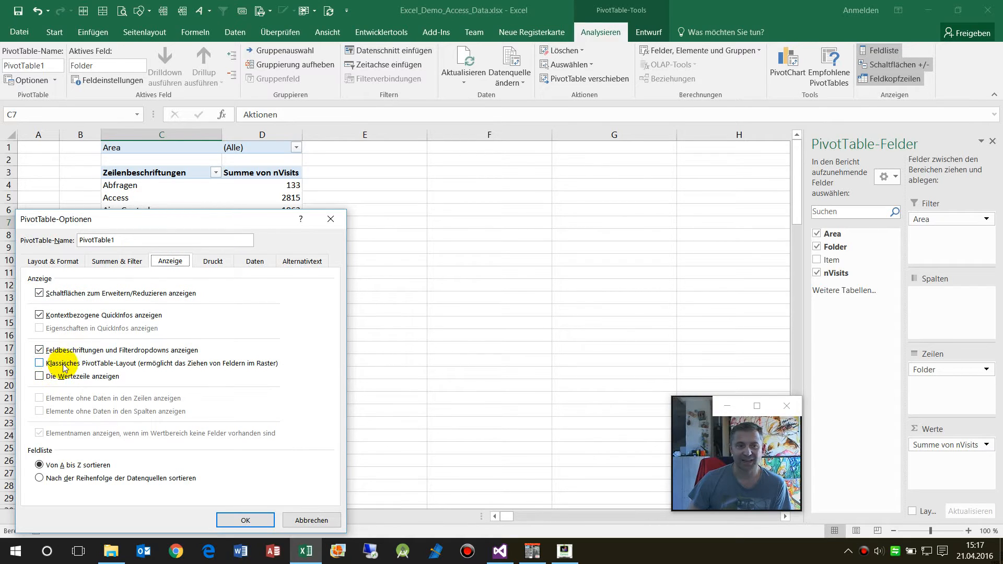
{"action": "left_click", "coordinate": [41, 363]}
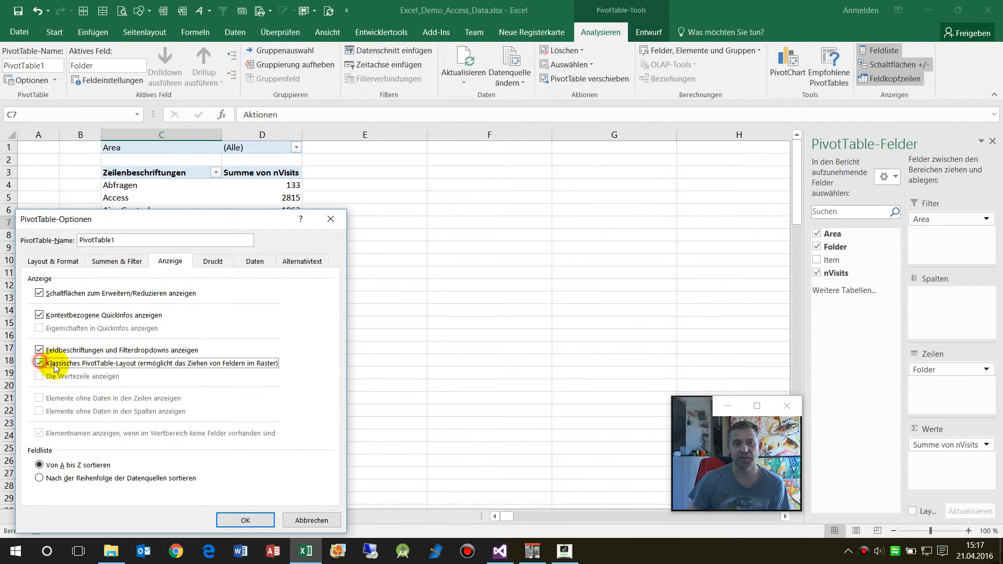
{"action": "left_click", "coordinate": [230, 520]}
- Move the Area field from the report filter to the PivotTable's columns, keeping Folder in the rows
{"action": "left_click", "coordinate": [347, 250]}
{"action": "left_click", "coordinate": [146, 241]}
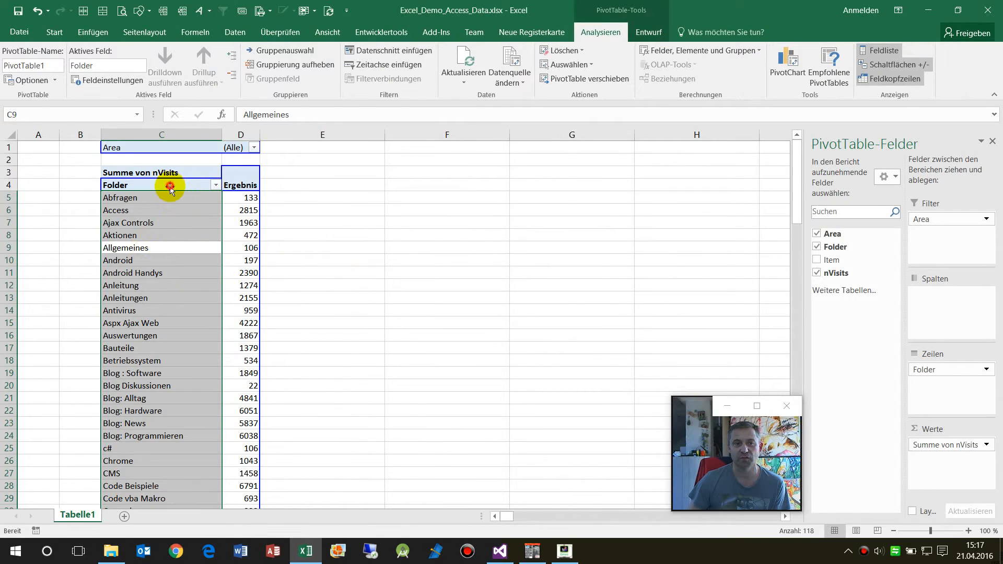
{"action": "left_click_drag", "start_coordinate": [170, 188], "coordinate": [148, 186]}
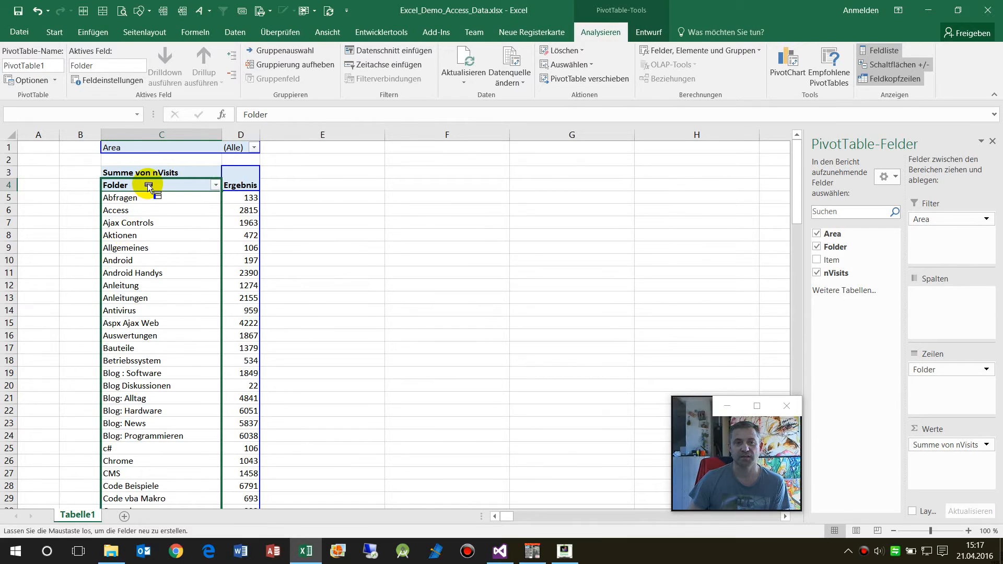
{"action": "left_click_drag", "start_coordinate": [102, 235], "coordinate": [102, 236]}
{"action": "left_click_drag", "start_coordinate": [133, 189], "coordinate": [236, 173]}
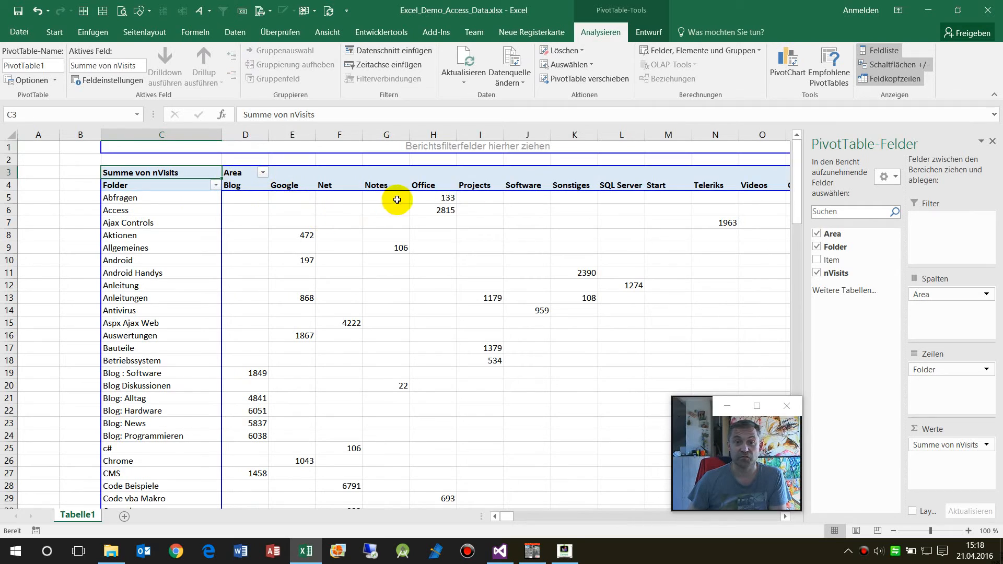
{"action": "left_click_drag", "start_coordinate": [170, 194], "coordinate": [446, 186]}
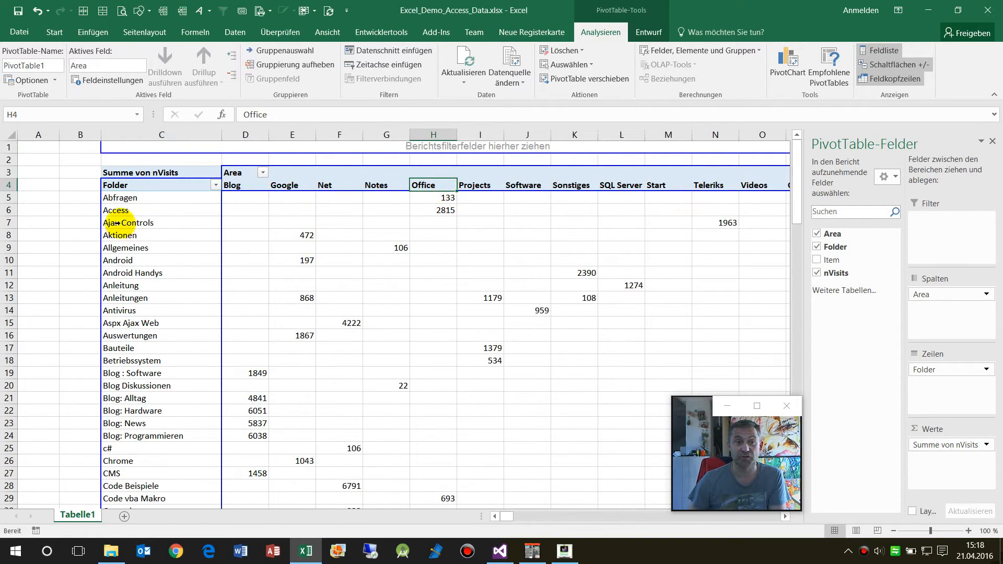
{"action": "left_click", "coordinate": [444, 209]}
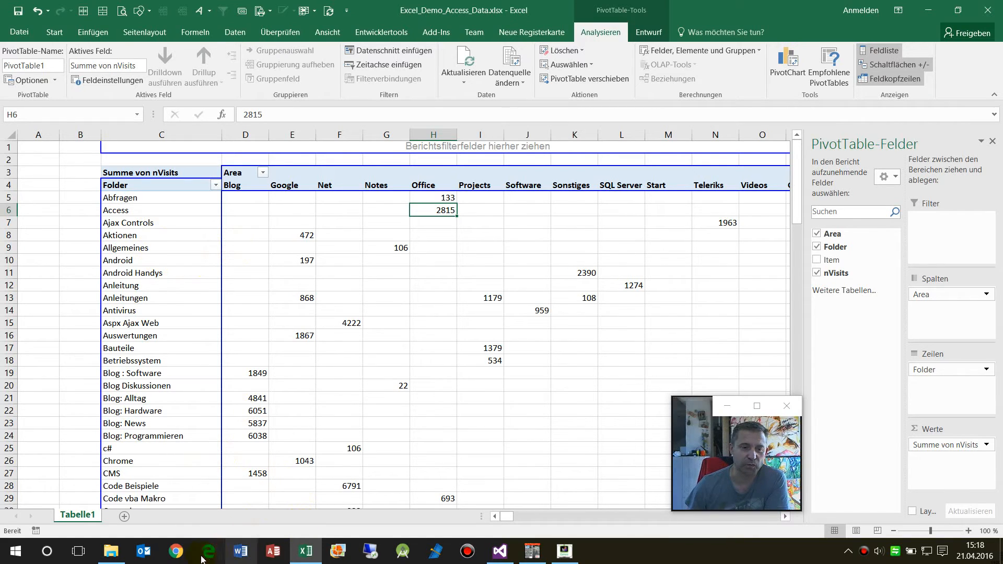
{"action": "left_click", "coordinate": [179, 546]}
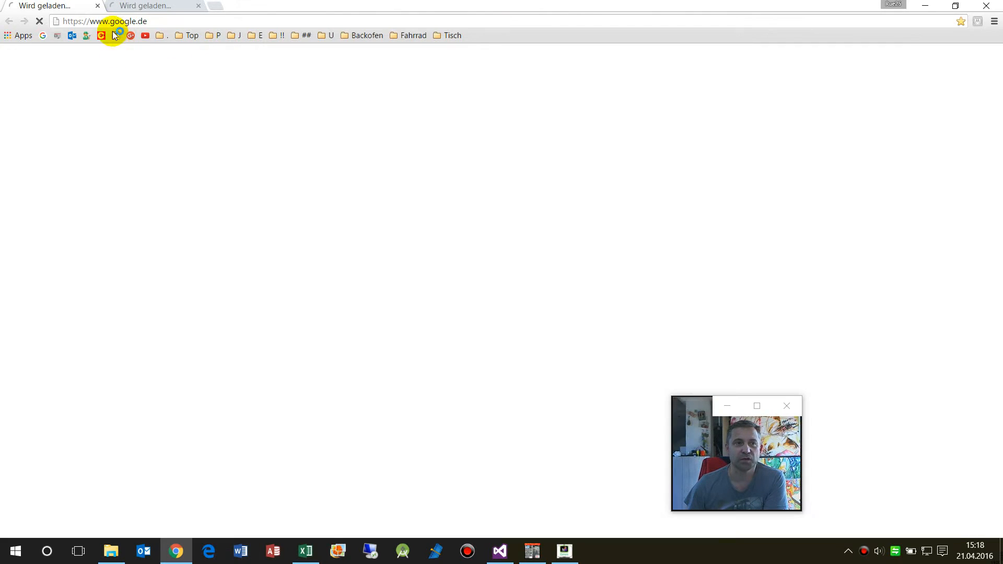
{"action": "left_click", "coordinate": [86, 36]}
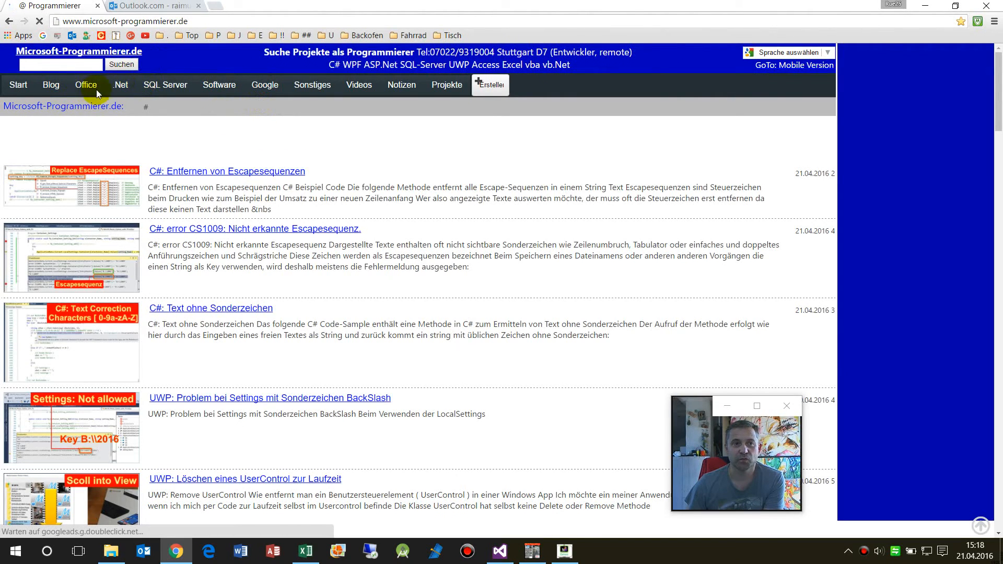
- Drill into the Office value for the Access folder in Excel's PivotTable, and fit the detail sheet's Item and nVisits columns to their contents
{"action": "mouse_move", "coordinate": [95, 104]}
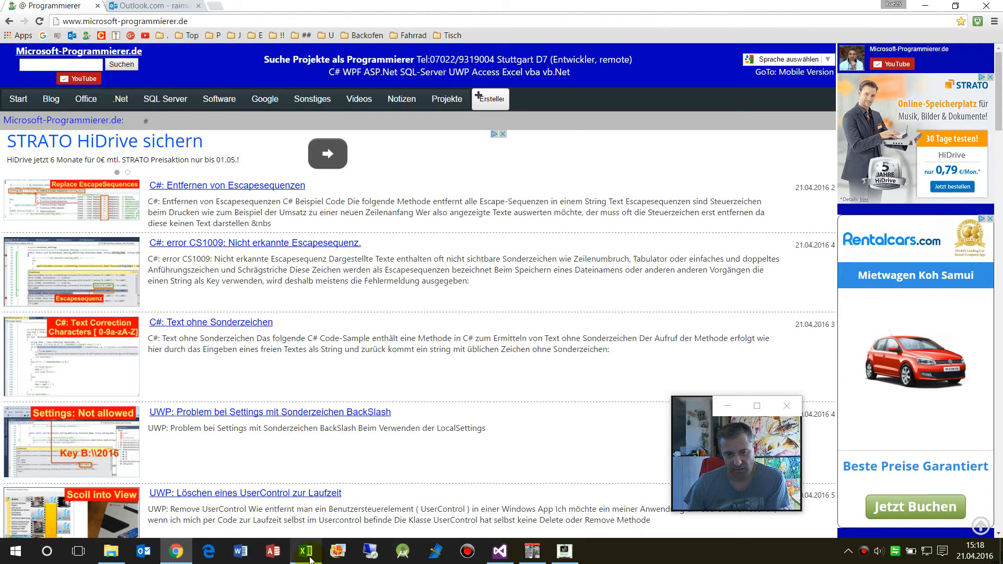
{"action": "left_click", "coordinate": [311, 529]}
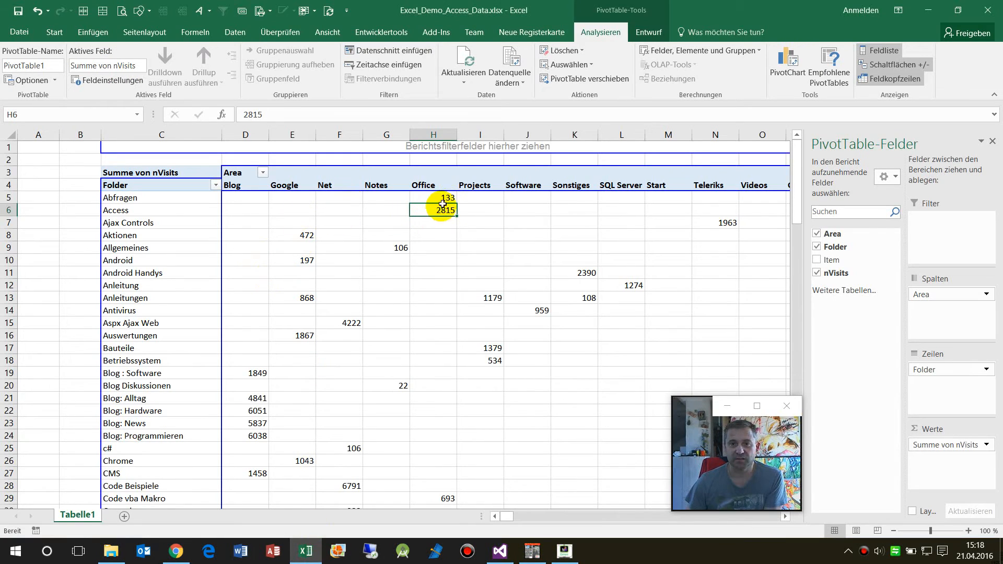
{"action": "mouse_move", "coordinate": [439, 210]}
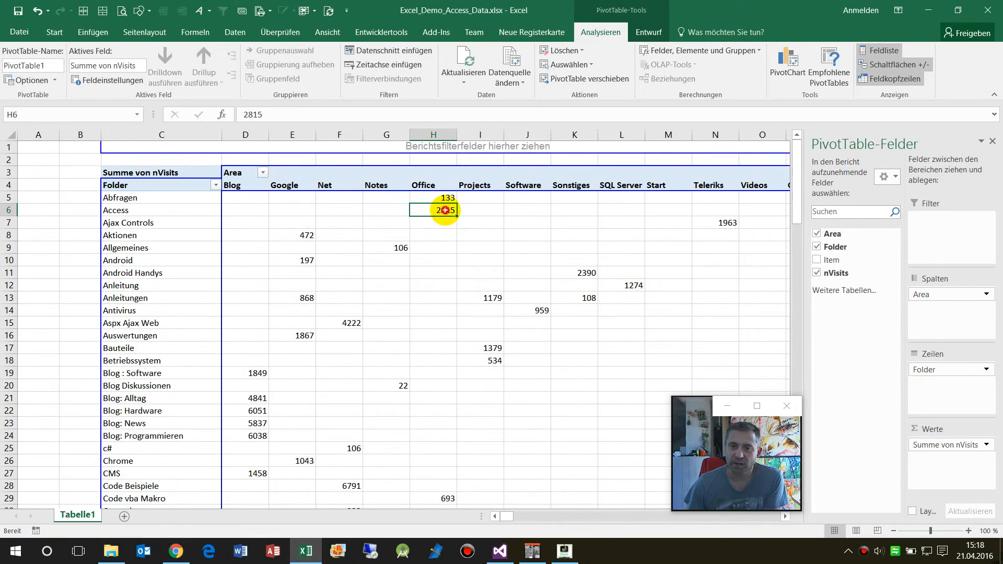
{"action": "double_click", "coordinate": [444, 210]}
{"action": "double_click", "coordinate": [180, 130]}
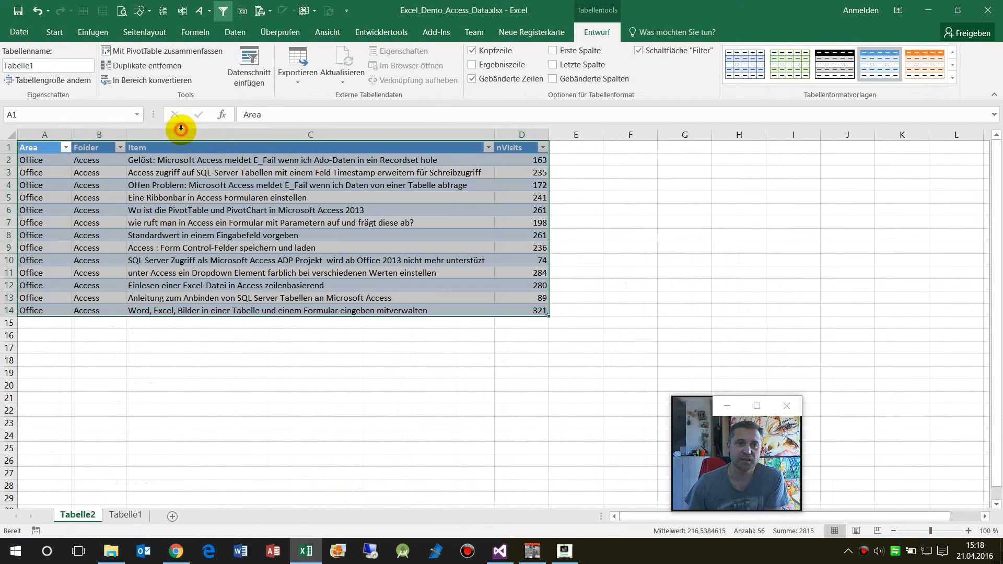
{"action": "double_click", "coordinate": [548, 134]}
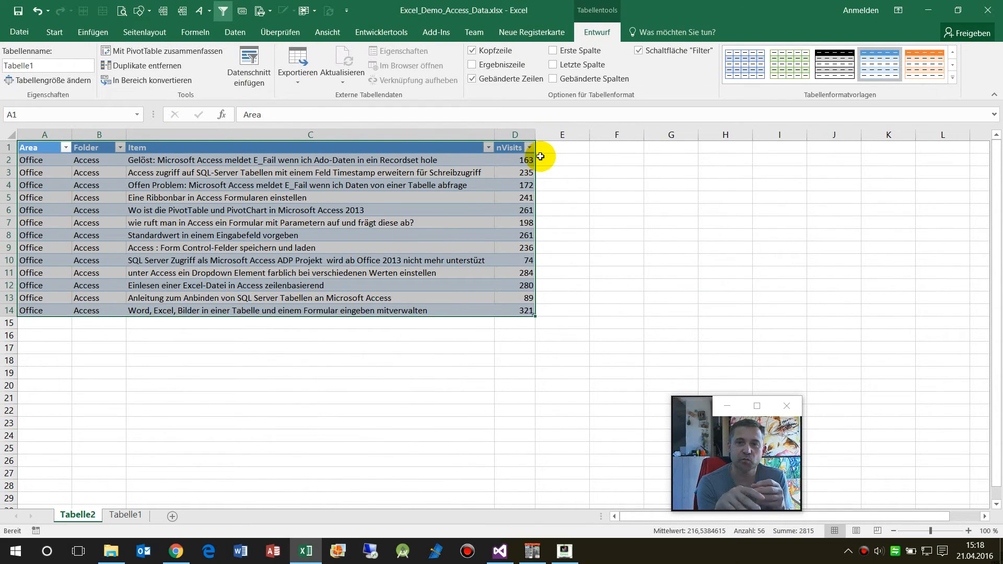
- Total the nVisits column in cell D15 of the detail sheet with =SUMME(Tabelle1[nVisits])
{"action": "left_click", "coordinate": [526, 323]}
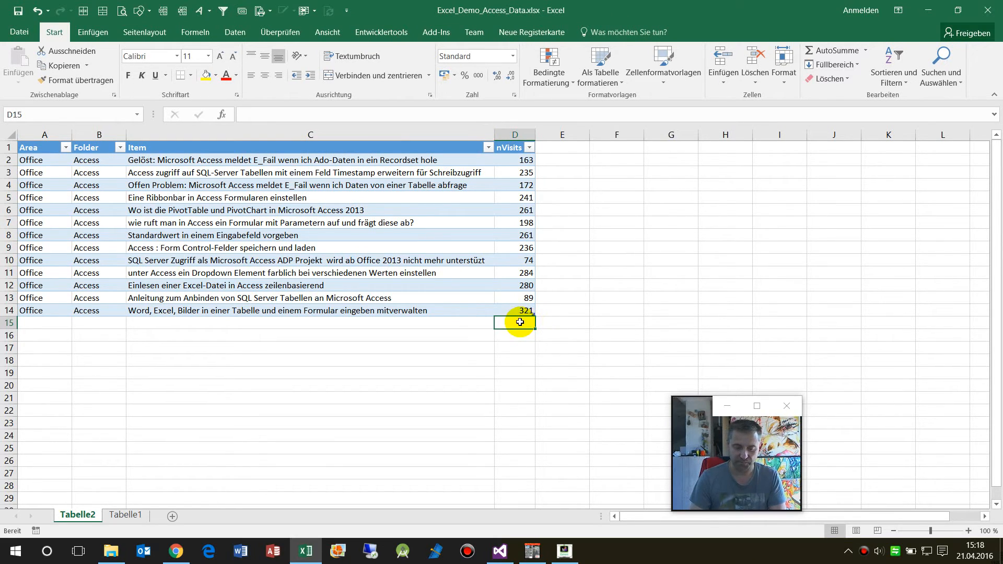
{"action": "type", "text": "=summ"}
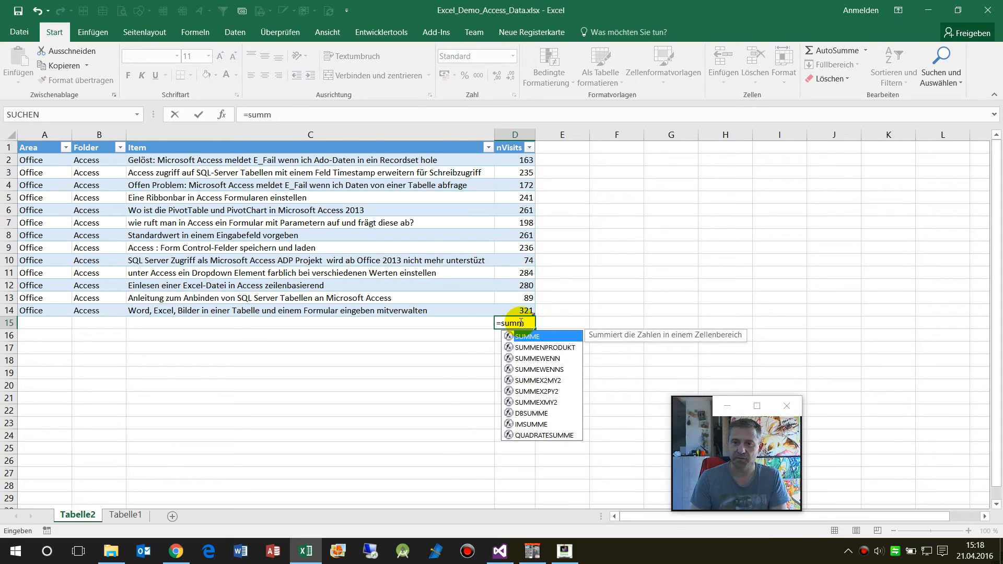
{"action": "type", "text": "("}
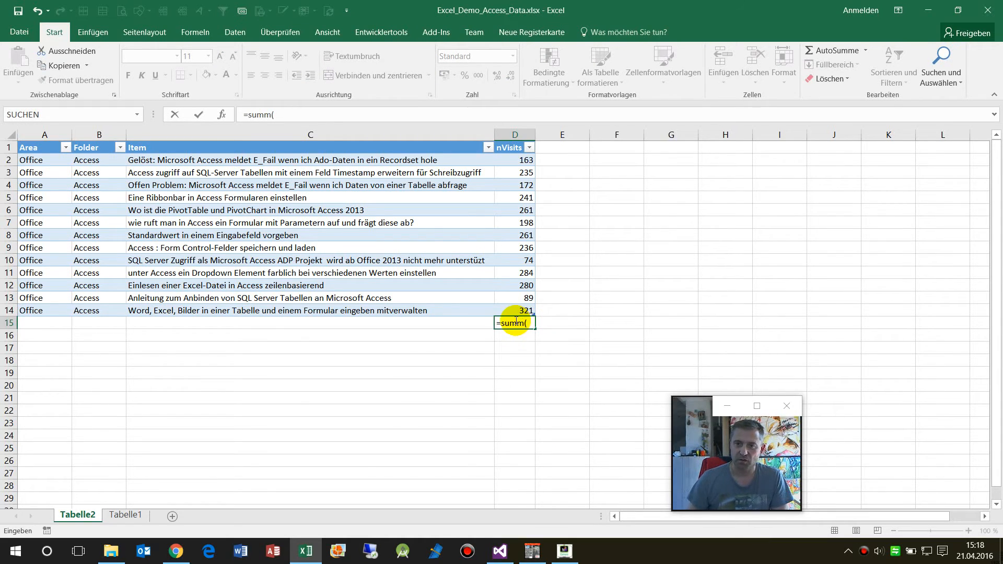
{"action": "key", "text": "BackSpace"}
{"action": "key", "text": "Tab"}
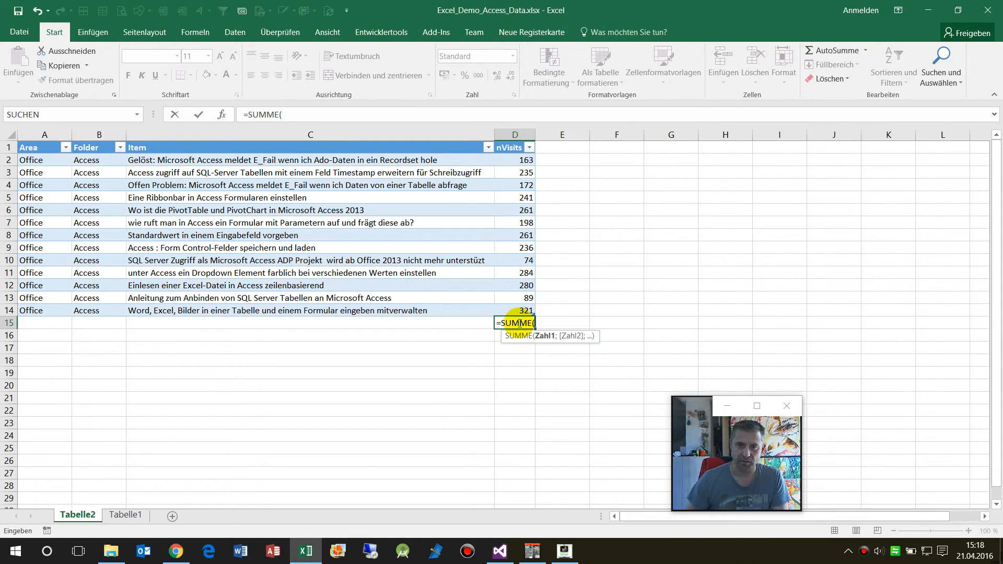
{"action": "left_click", "coordinate": [498, 140]}
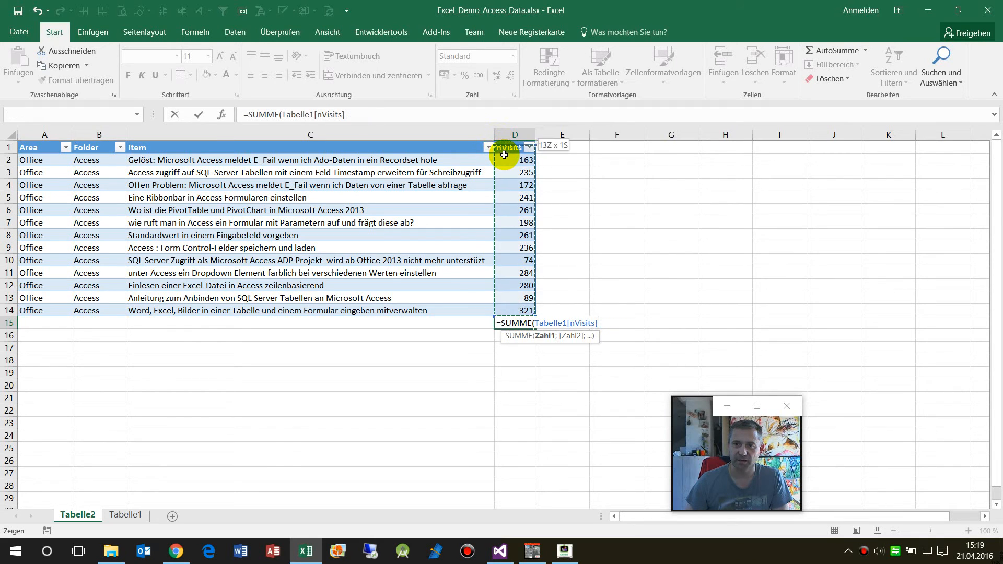
{"action": "key", "text": "Tab"}
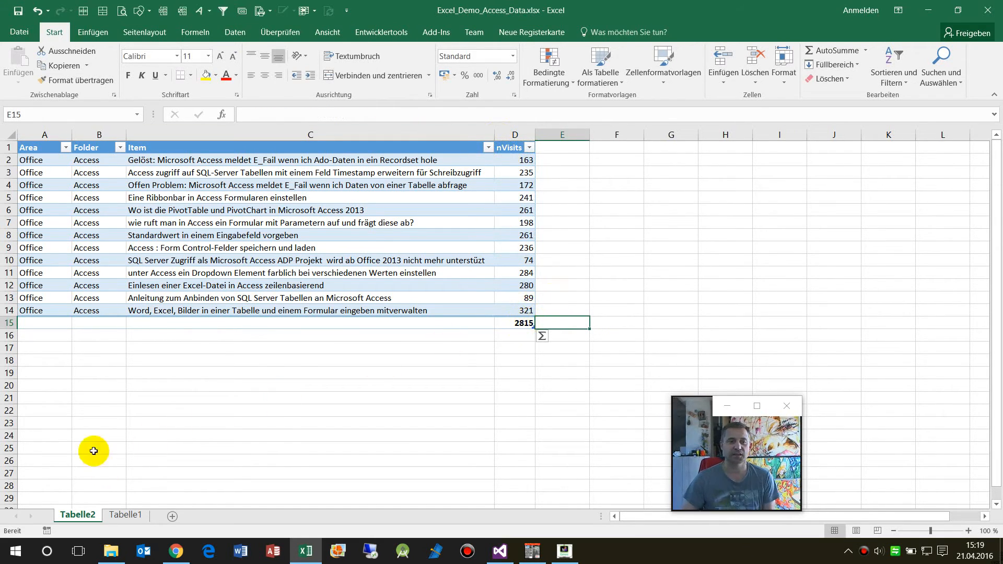
- With the Tabelle1 PivotTable sheet active, close the workbook saving its changes, and close the Chrome window
{"action": "left_click", "coordinate": [125, 515]}
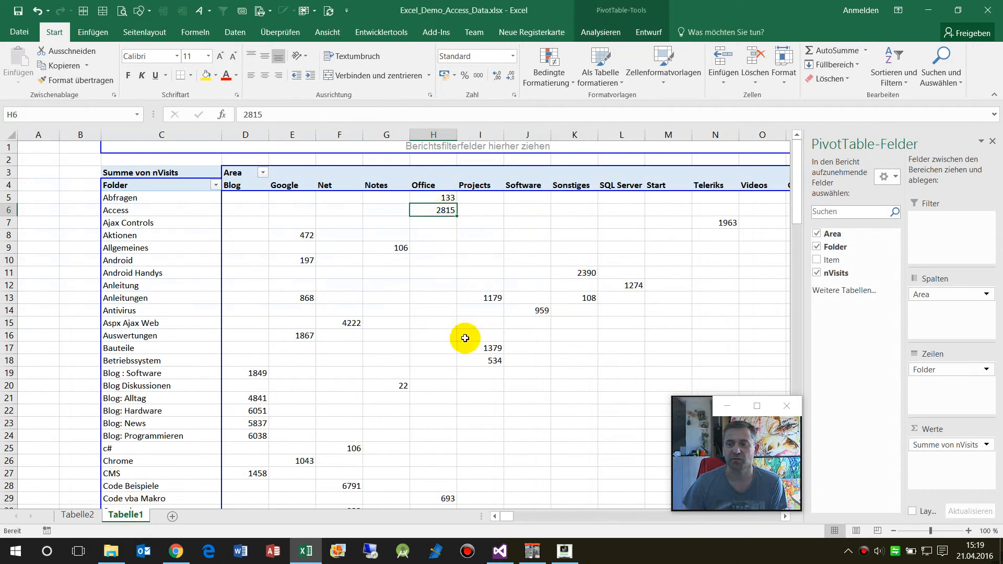
{"action": "left_click", "coordinate": [794, 407]}
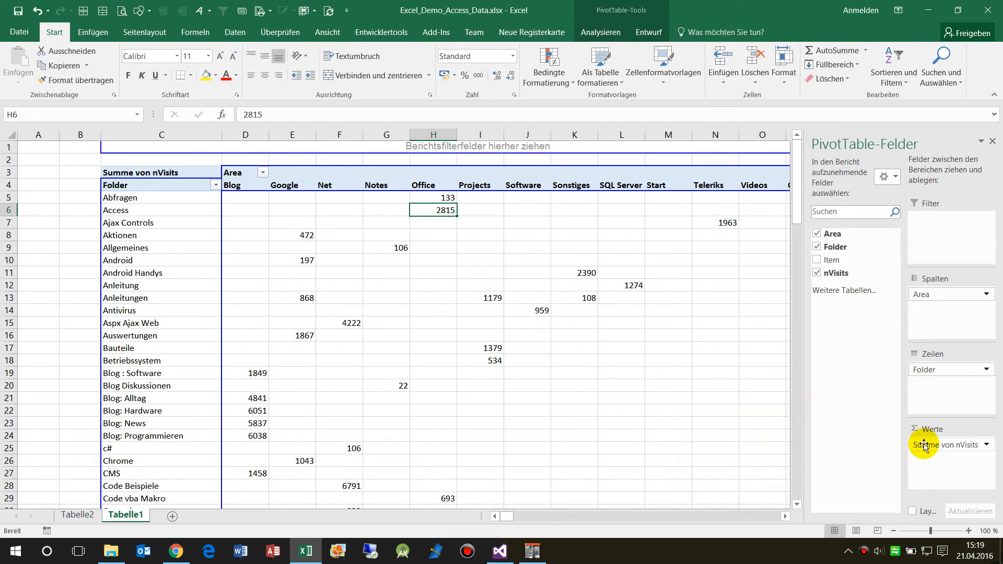
{"action": "mouse_move", "coordinate": [935, 449]}
{"action": "left_mouse_down"}
{"action": "mouse_move", "coordinate": [941, 298]}
{"action": "mouse_move", "coordinate": [939, 448]}
{"action": "left_mouse_up"}
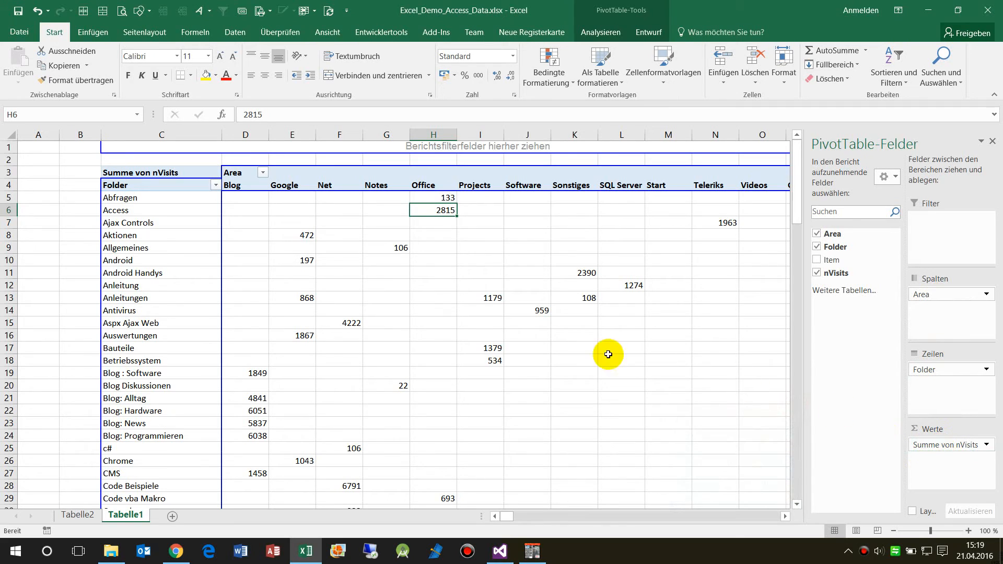
{"action": "left_click", "coordinate": [989, 7]}
{"action": "left_click", "coordinate": [436, 293]}
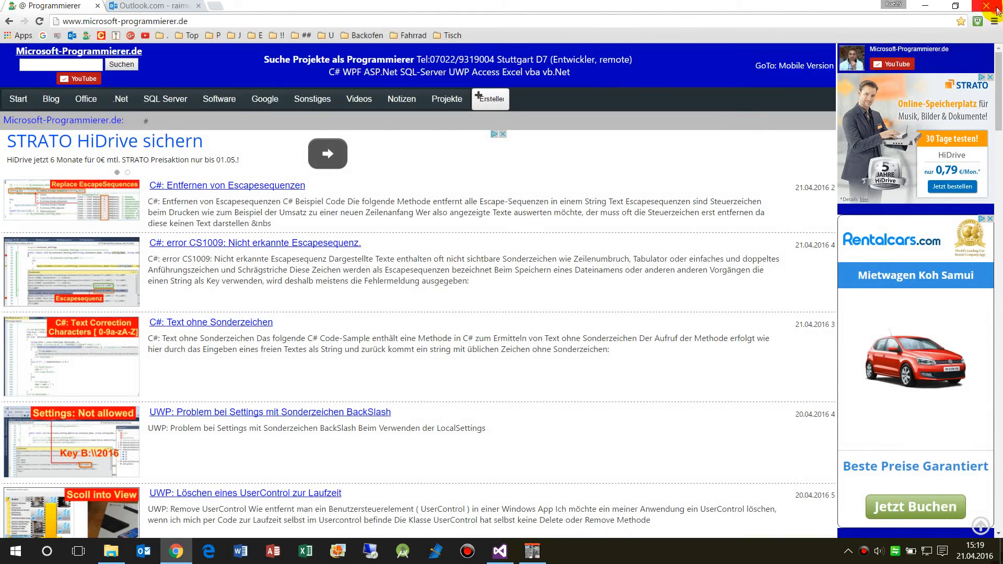
{"action": "left_click", "coordinate": [990, 7]}
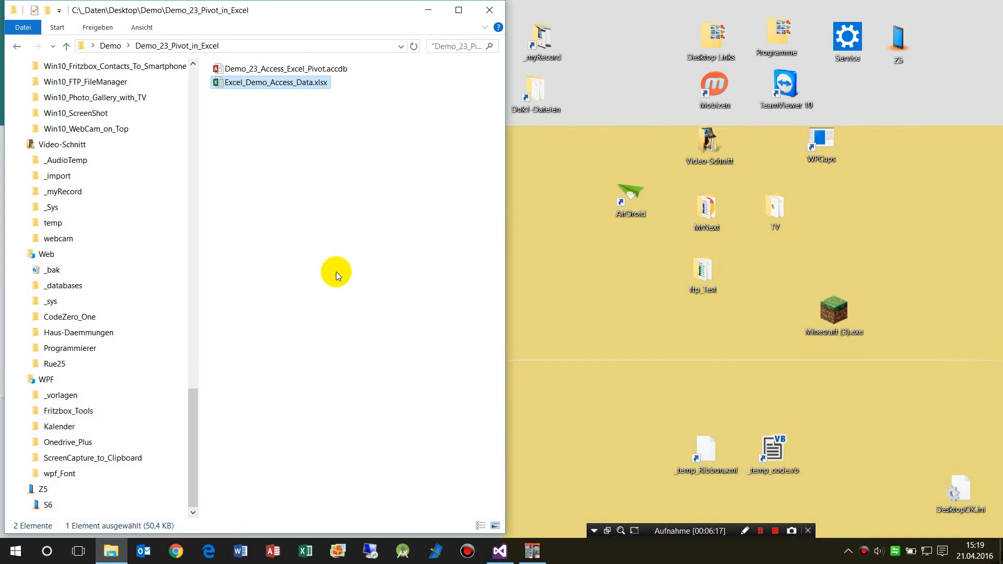
- Open Demo_23_Access_Excel_Pivot.accdb to view the source database, closing its frmStart form and the database when done
{"action": "double_click", "coordinate": [240, 69]}
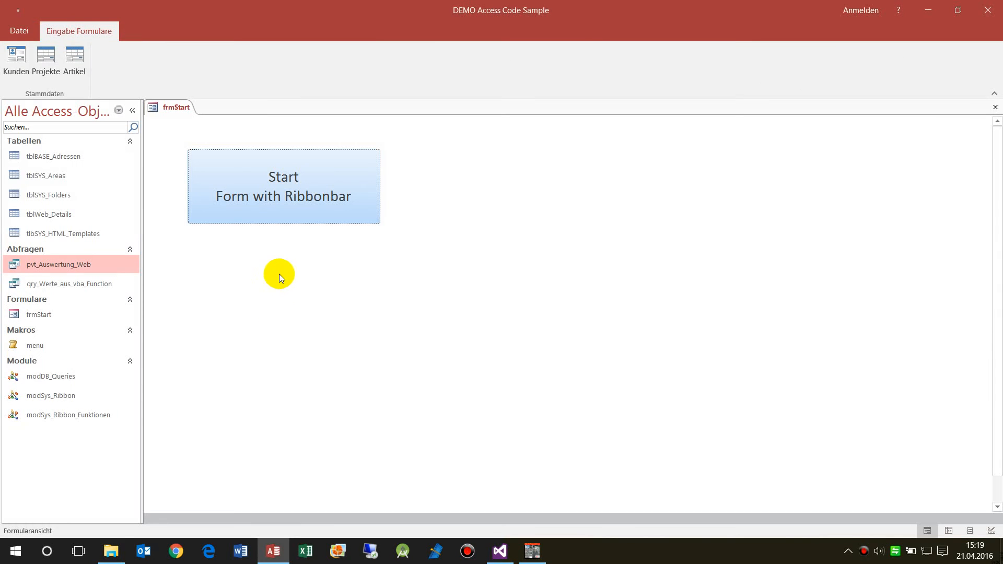
{"action": "left_click", "coordinate": [995, 108]}
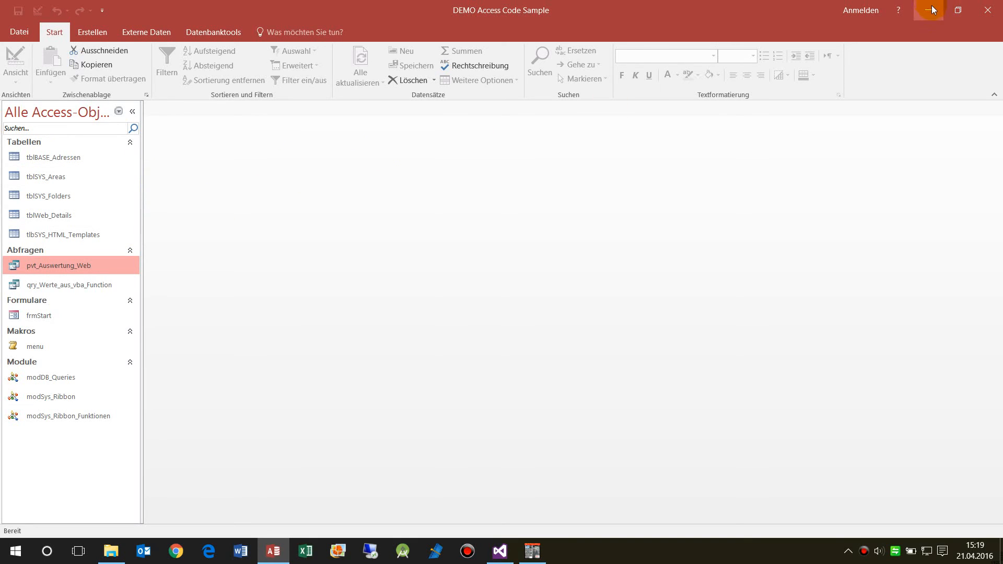
{"action": "left_click", "coordinate": [996, 11]}
- Refresh all data connections in the Excel_Demo_Access_Data.xlsx workbook, and save the changes on closing it
{"action": "left_click", "coordinate": [298, 88]}
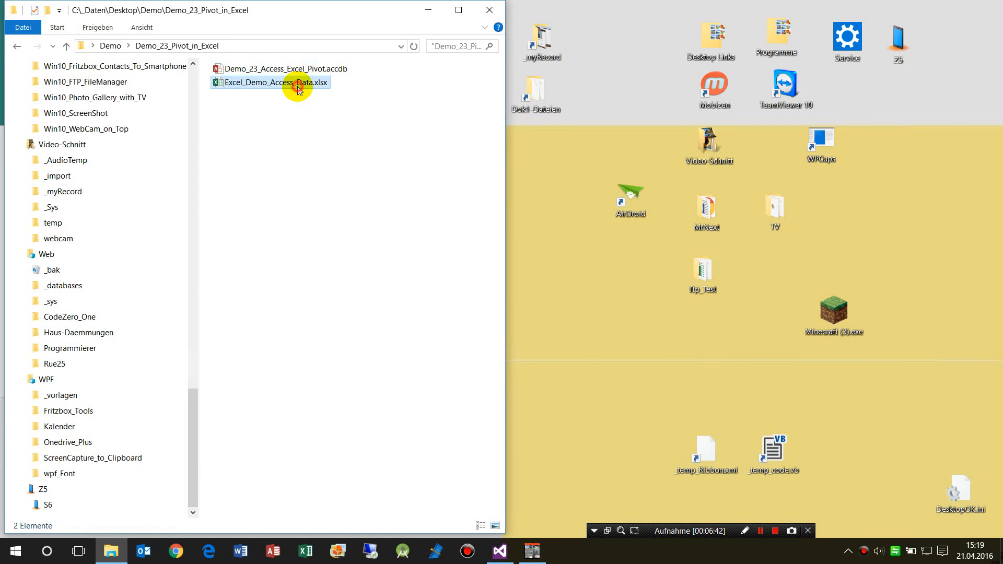
{"action": "double_click", "coordinate": [299, 89]}
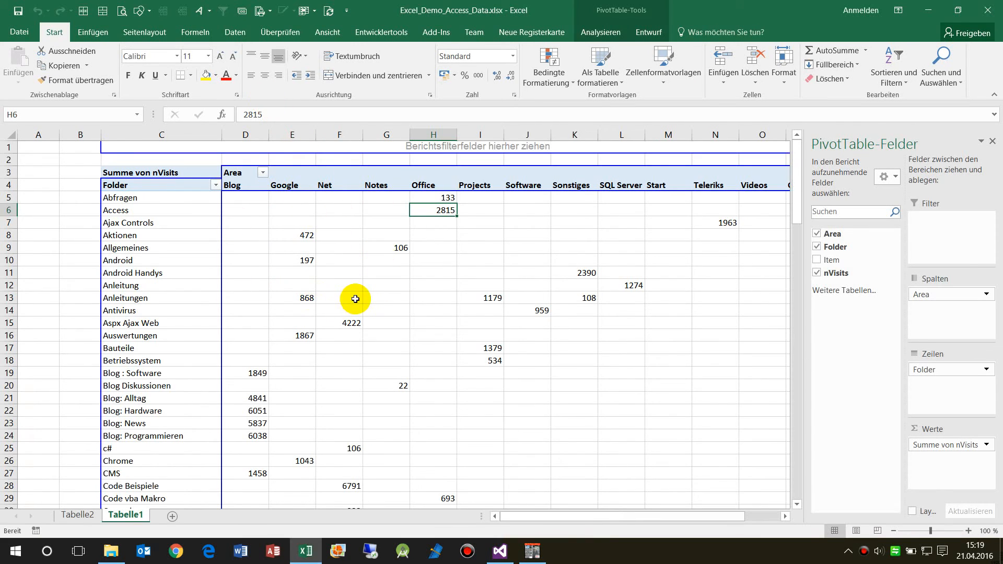
{"action": "left_click", "coordinate": [355, 298]}
{"action": "left_click", "coordinate": [235, 32]}
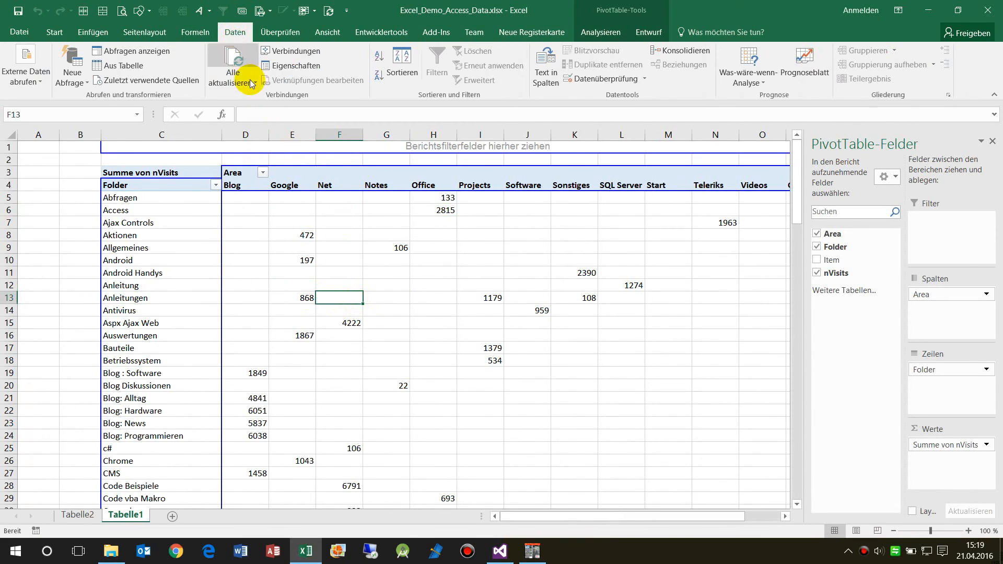
{"action": "left_click", "coordinate": [233, 58]}
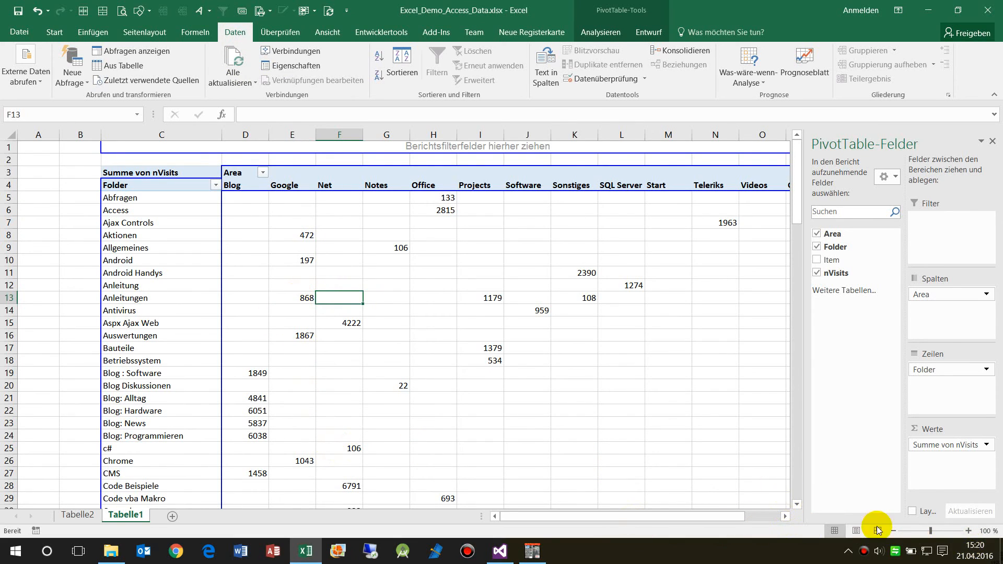
{"action": "left_click", "coordinate": [234, 59]}
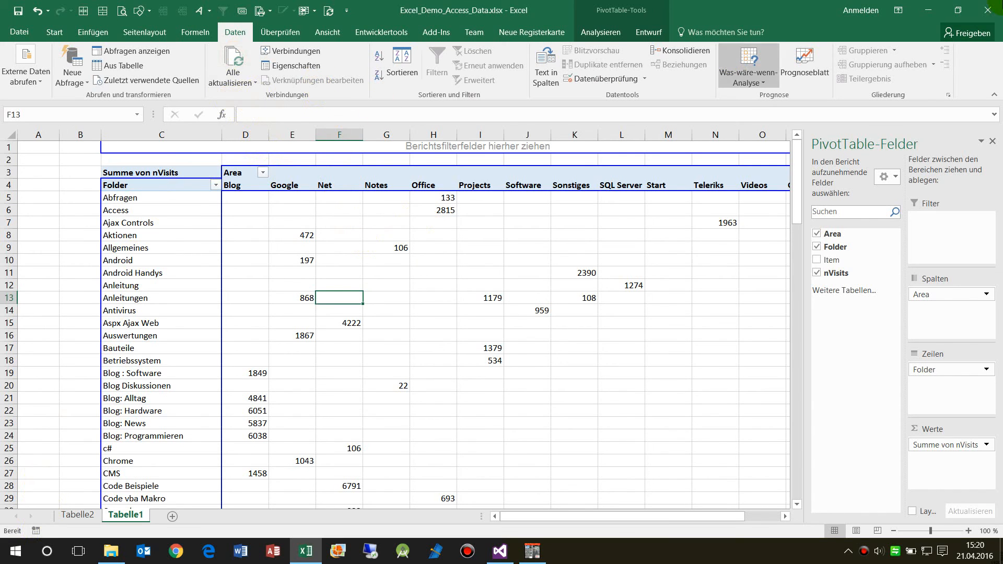
{"action": "left_click", "coordinate": [1000, 4]}
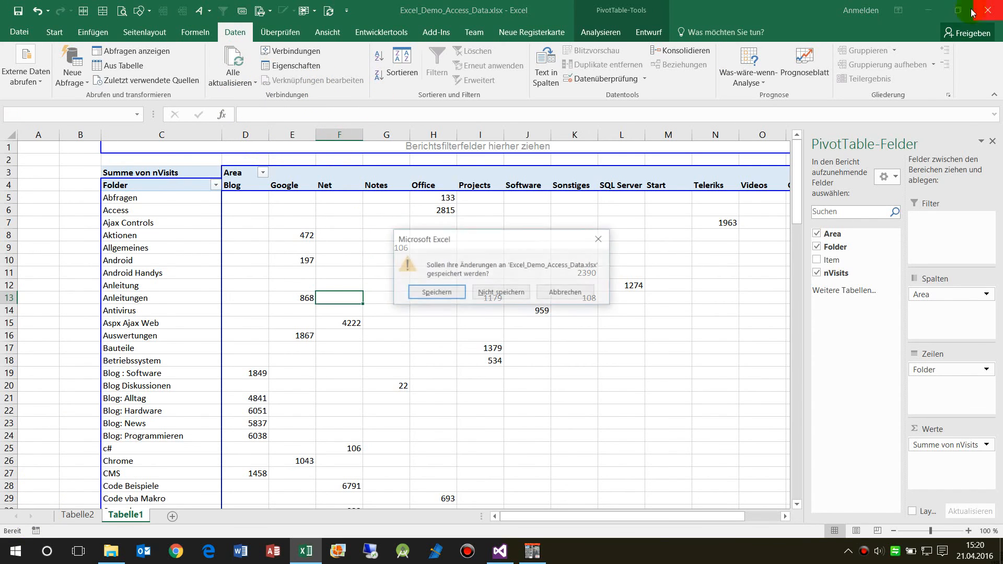
{"action": "left_click", "coordinate": [431, 294]}
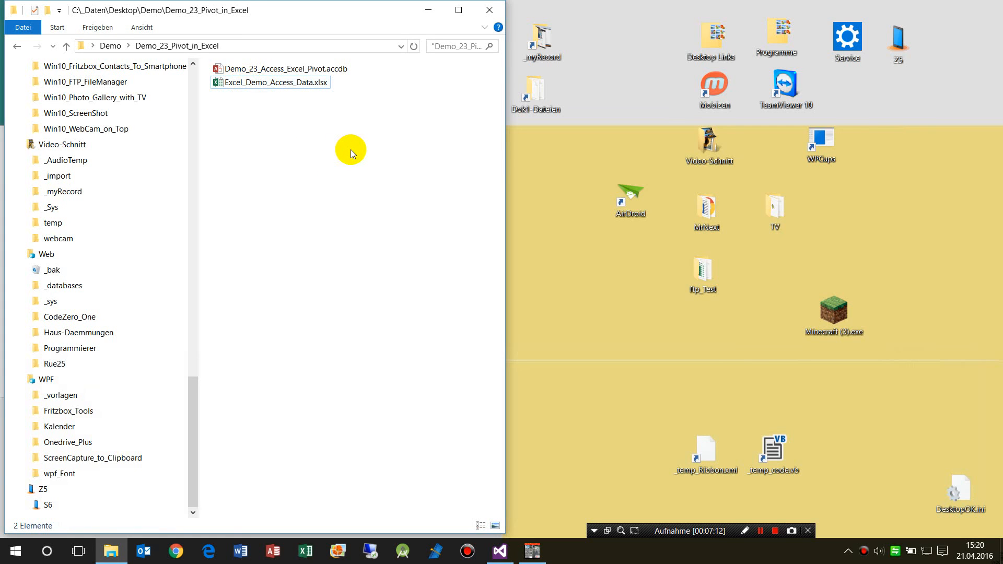
{"action": "left_click", "coordinate": [15, 557]}
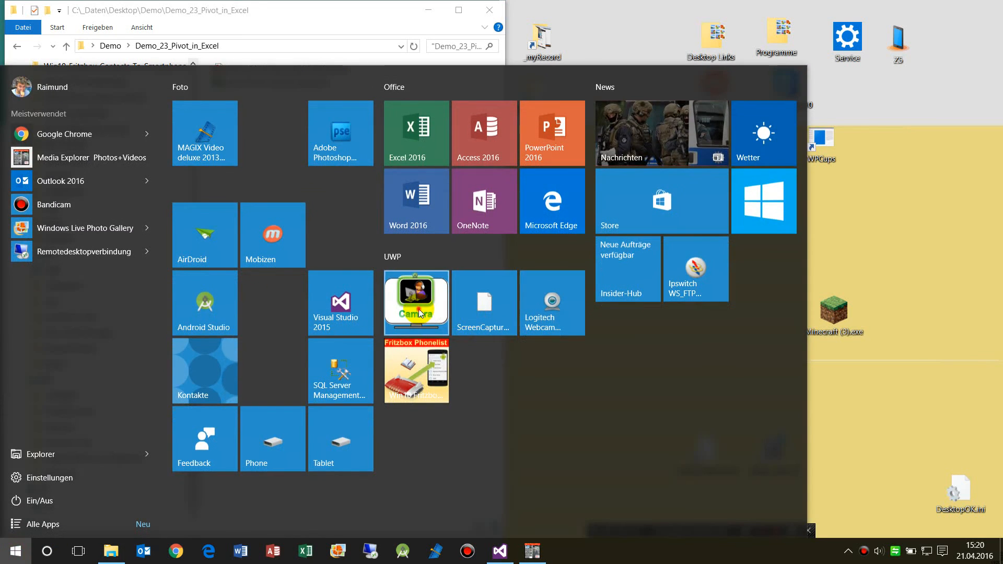
{"action": "left_click", "coordinate": [422, 372]}
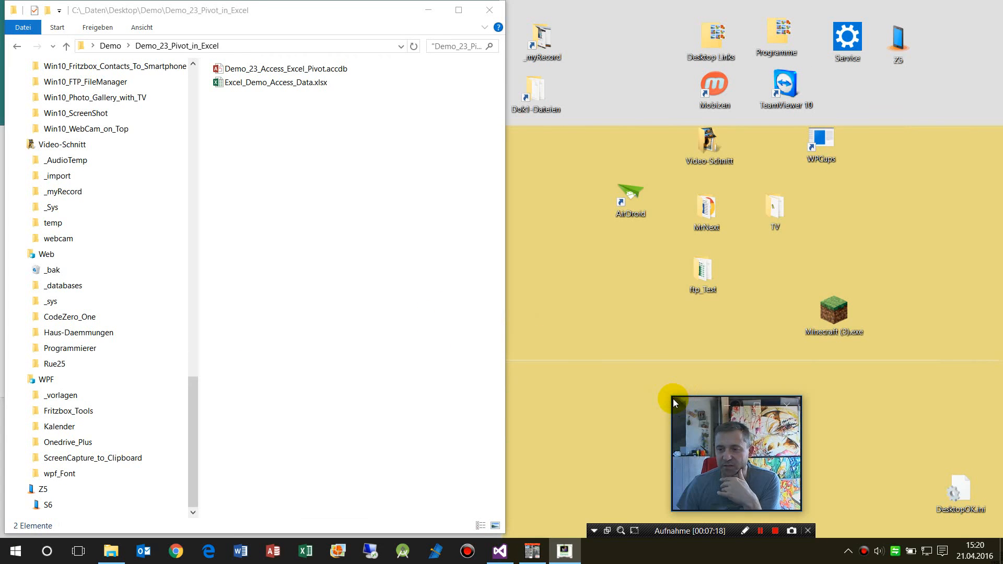
{"action": "left_click_drag", "start_coordinate": [673, 398], "coordinate": [271, 89]}
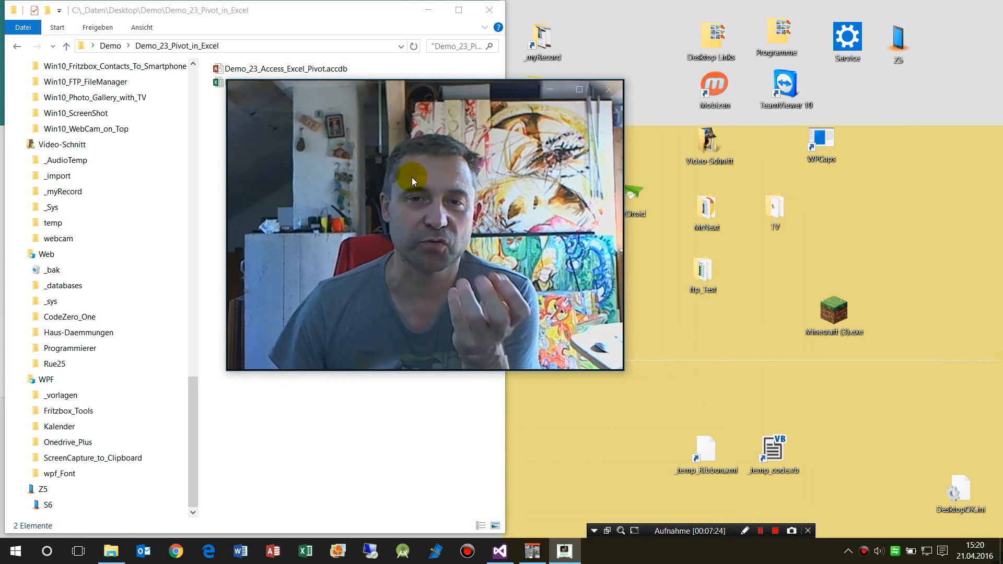